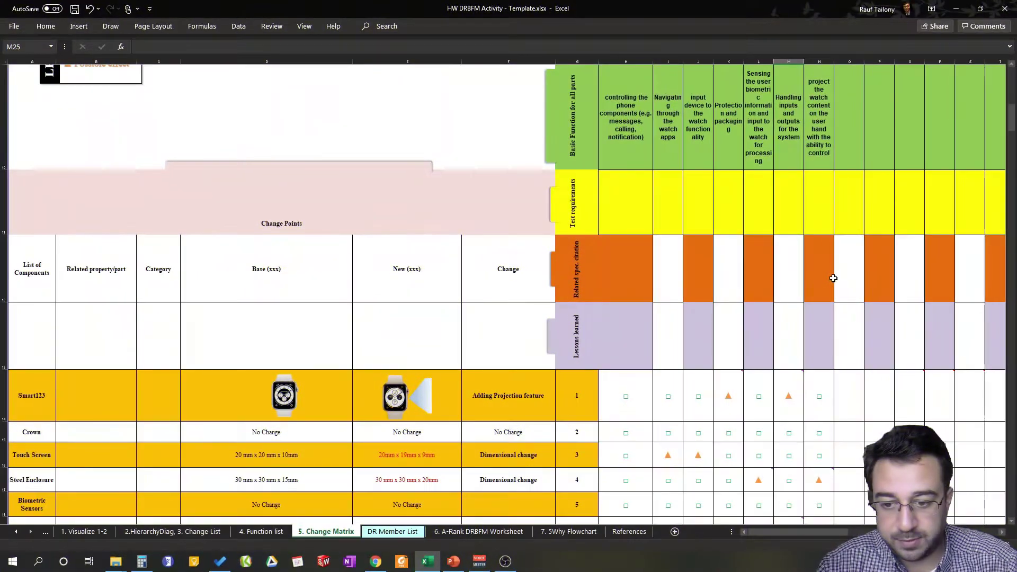
Inspect the change matrix square and triangle marks in J16, K16 and K20.
scroll(833, 278, down, 1)
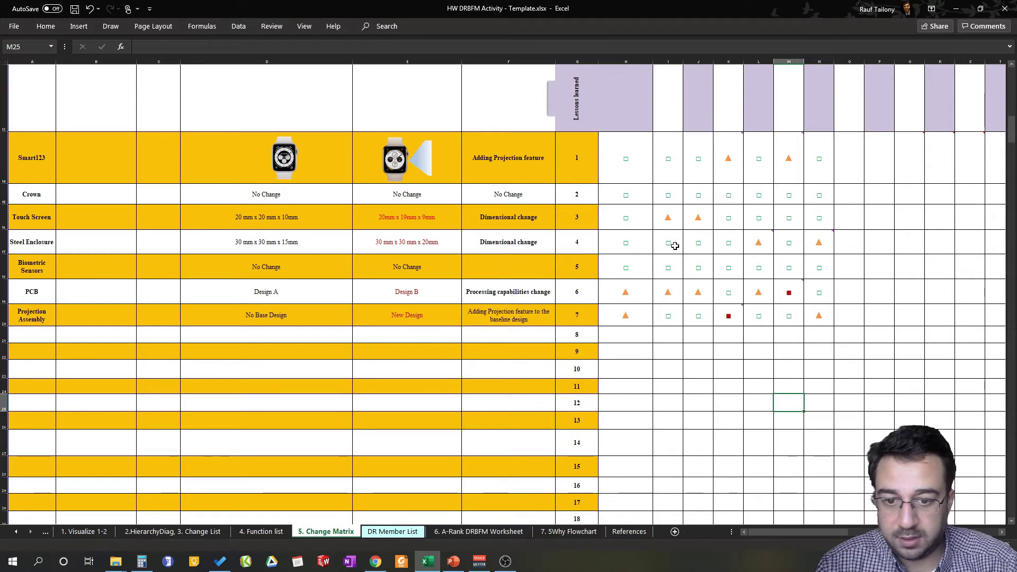
scroll(760, 276, up, 1)
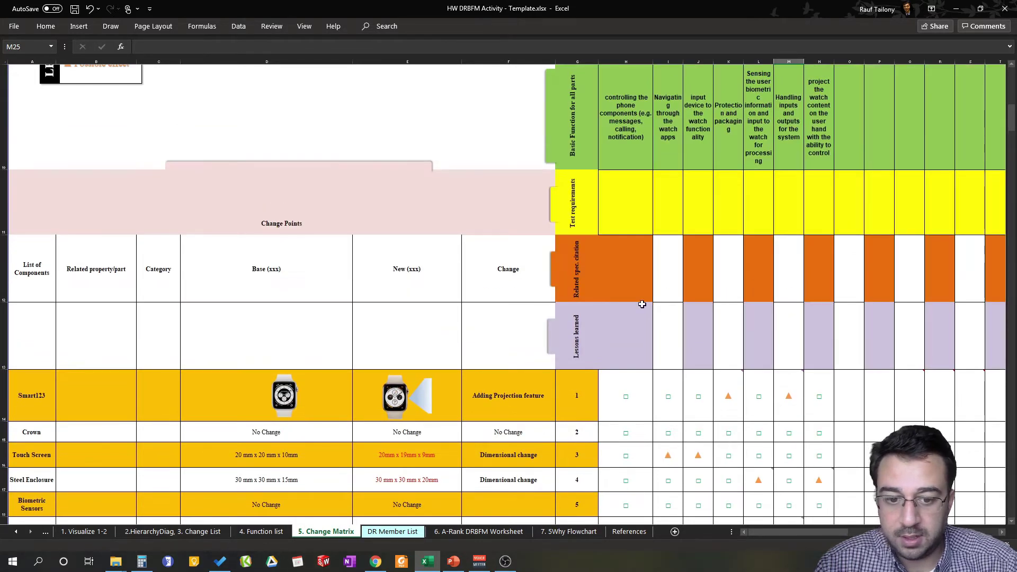
scroll(642, 303, down, 1)
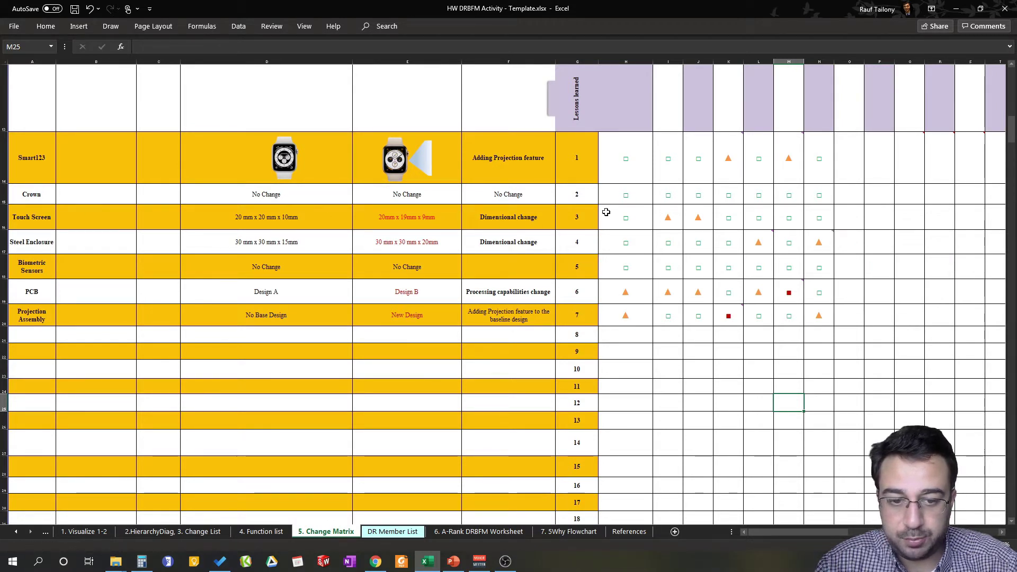
click(726, 224)
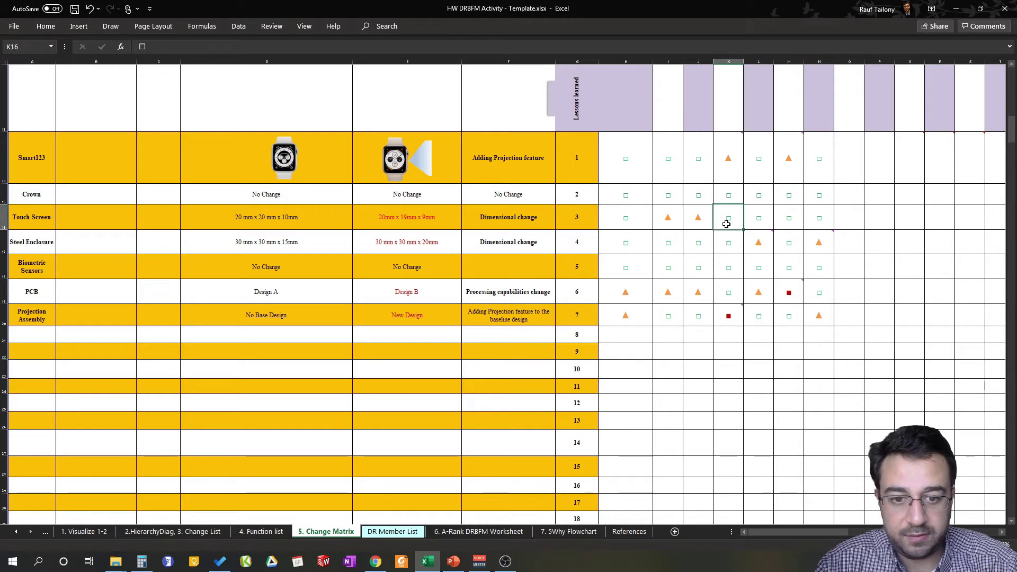
click(703, 220)
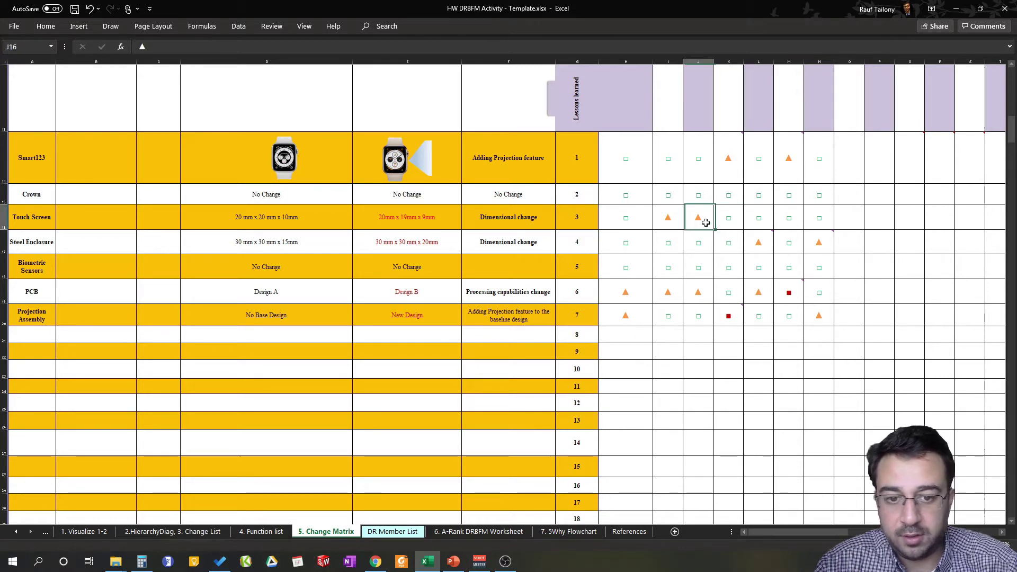
click(723, 314)
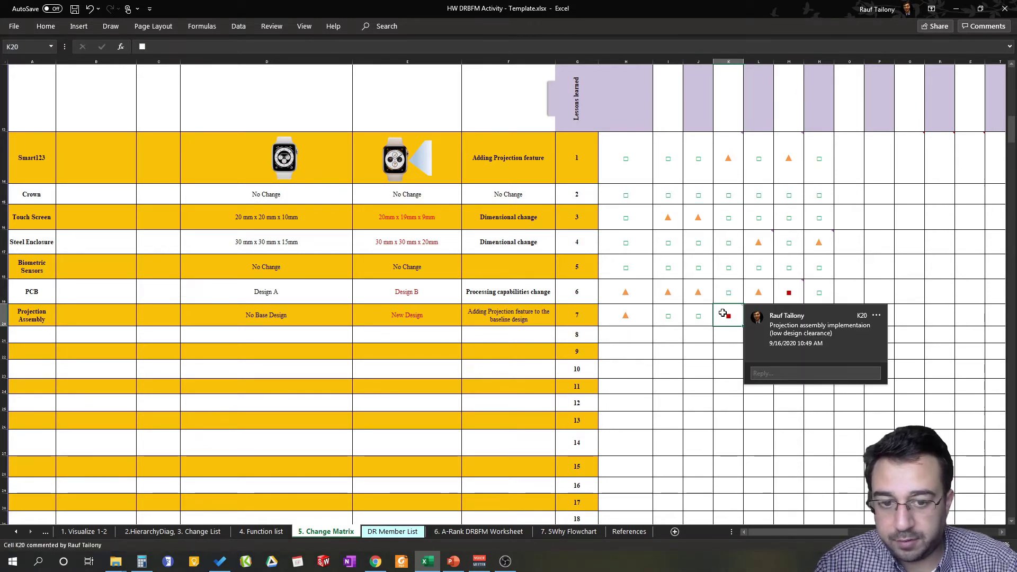
scroll(760, 222, up, 3)
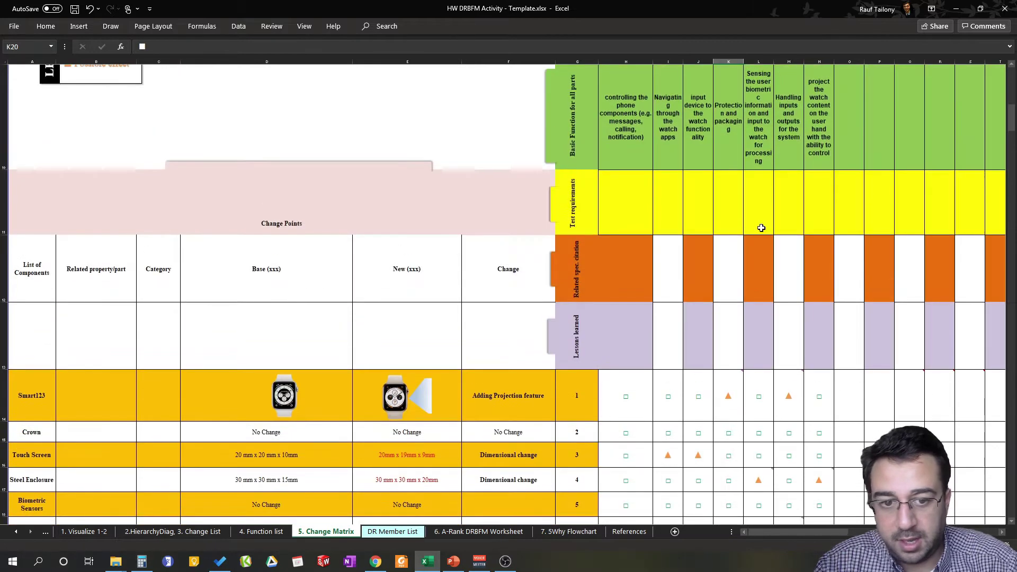
scroll(766, 234, down, 3)
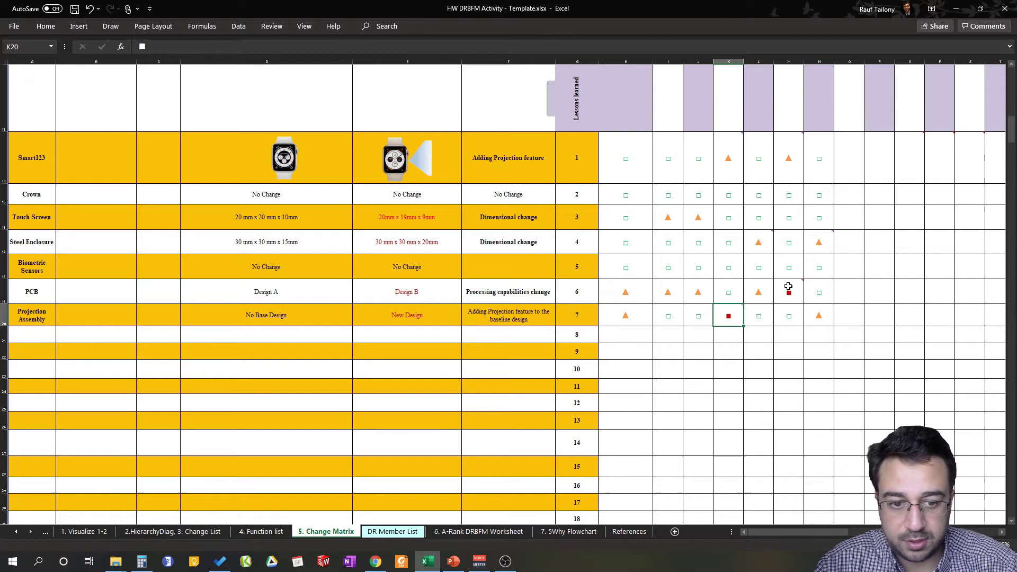
mouse_move(789, 286)
mouse_move(731, 176)
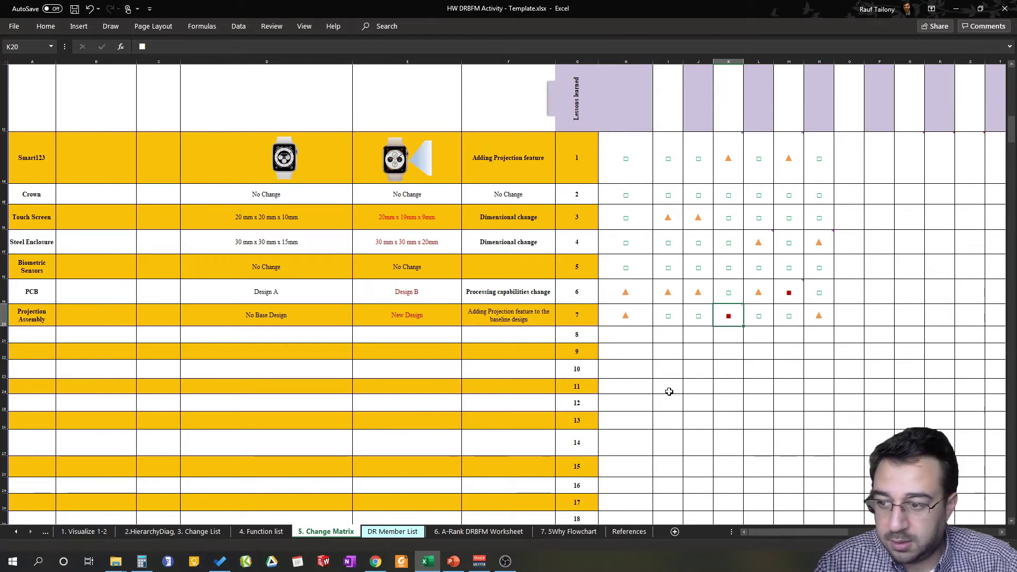
scroll(670, 392, up, 1)
scroll(669, 392, down, 1)
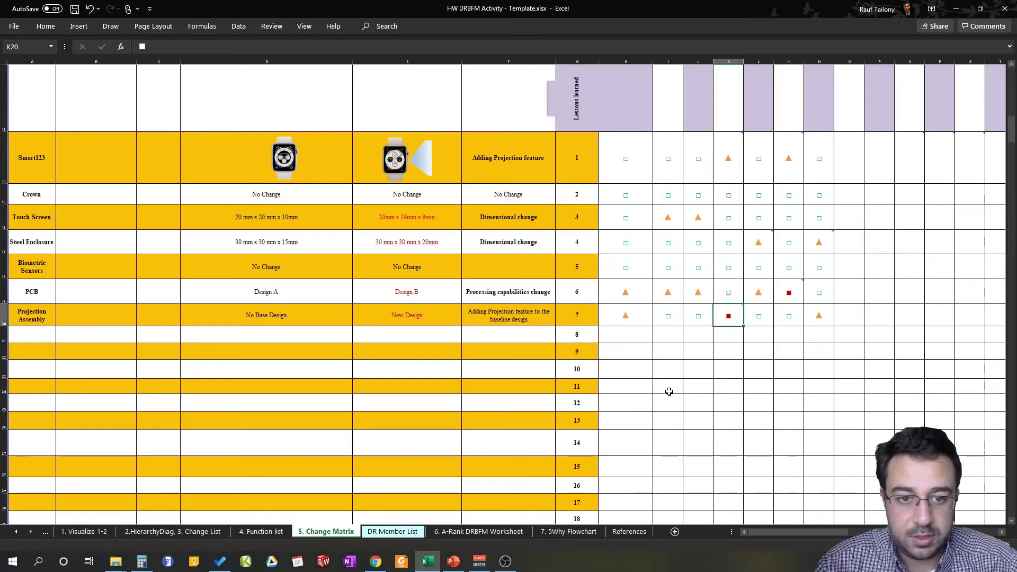
Inspect the matrix marks in H19, H20, I18, I19, J19 and the red square in M19.
click(641, 315)
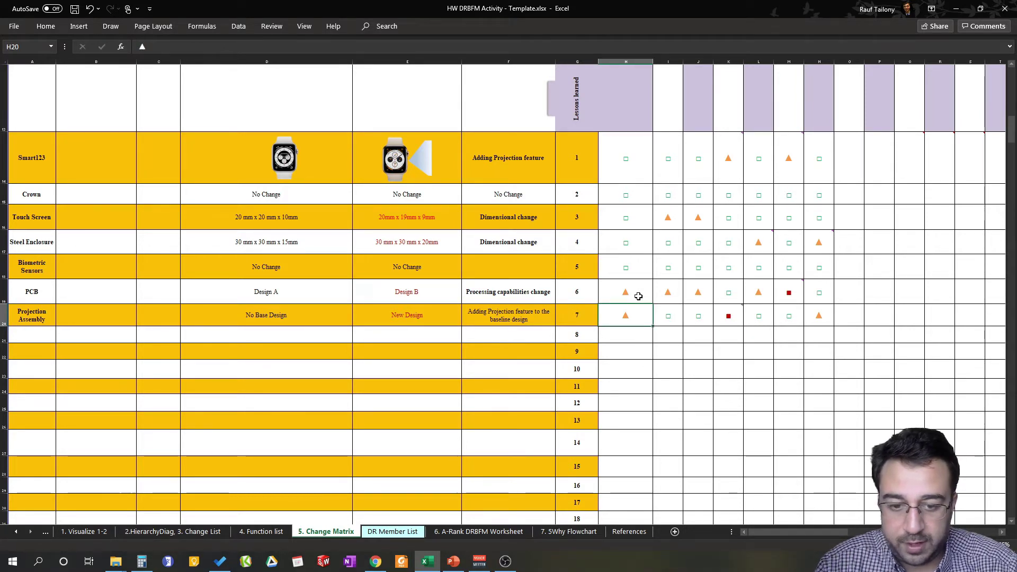
click(639, 297)
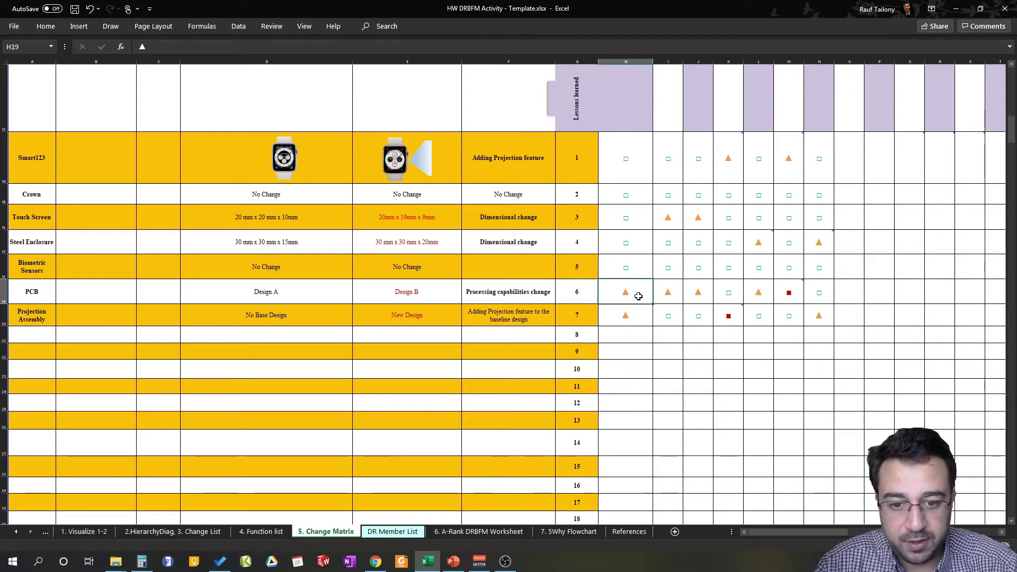
click(674, 298)
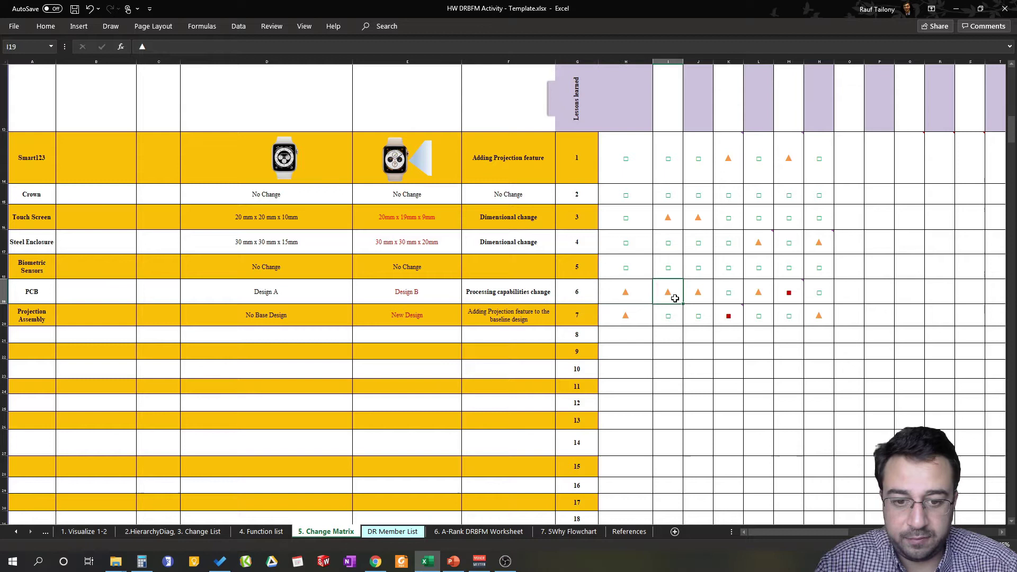
click(664, 266)
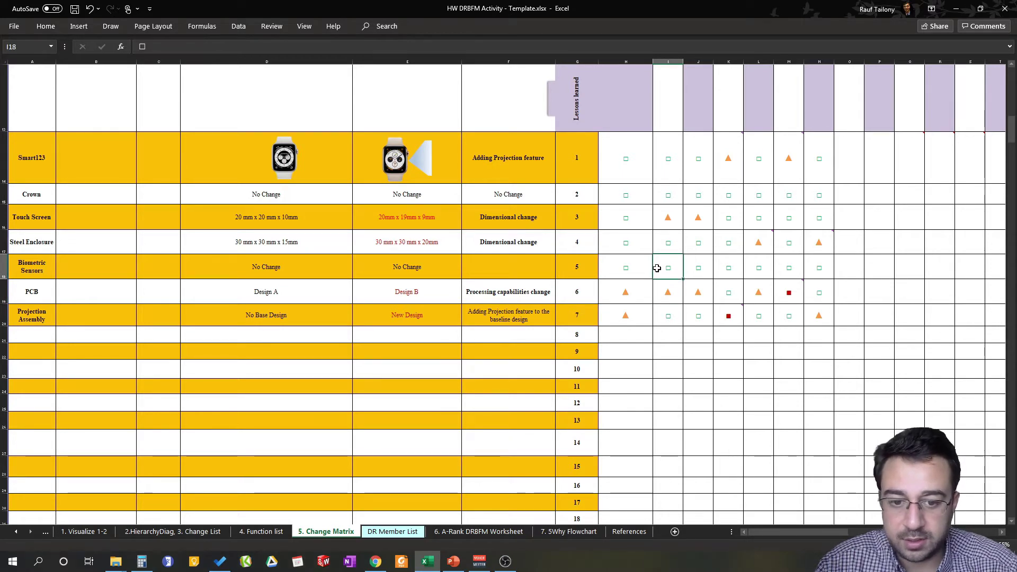
click(633, 294)
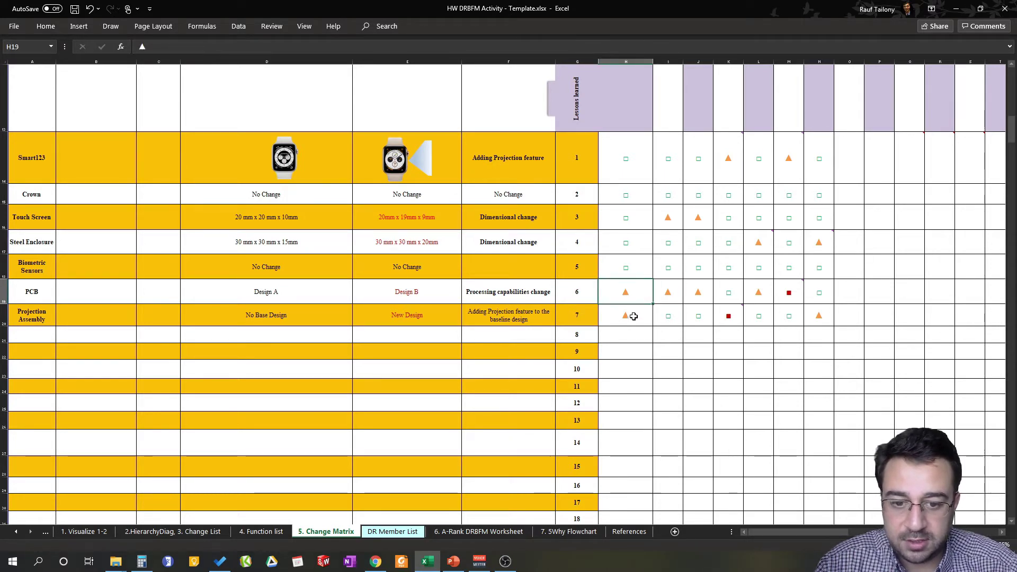
click(634, 317)
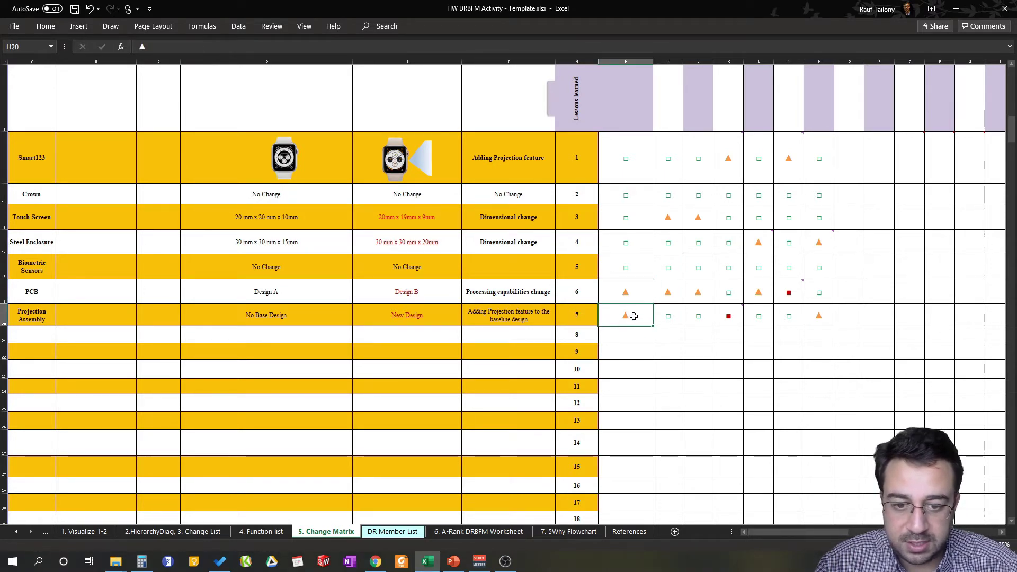
click(699, 292)
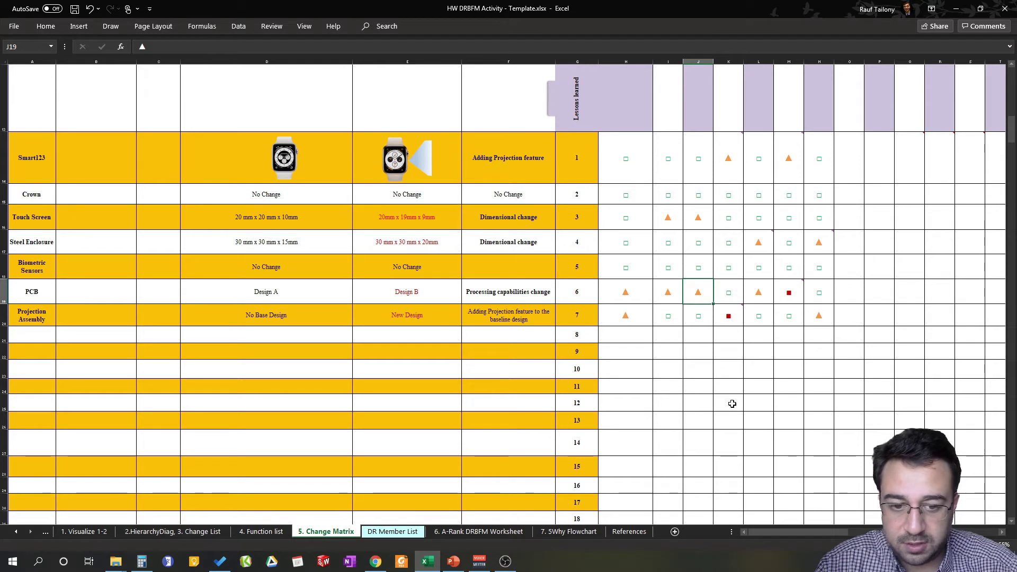
mouse_move(725, 320)
click(788, 292)
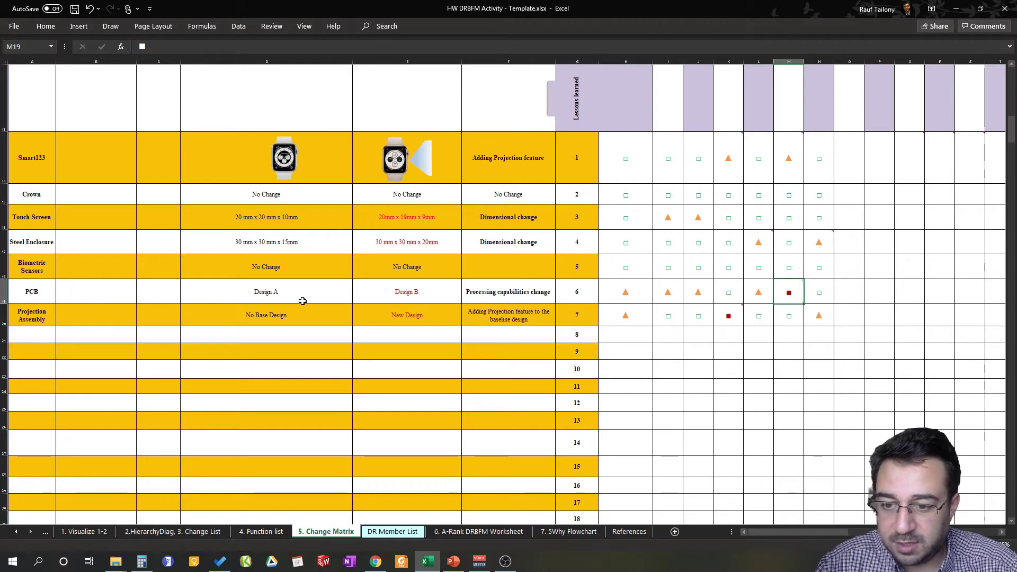
Review the PCB base design (Design A) and new design (Design B) entries.
click(334, 298)
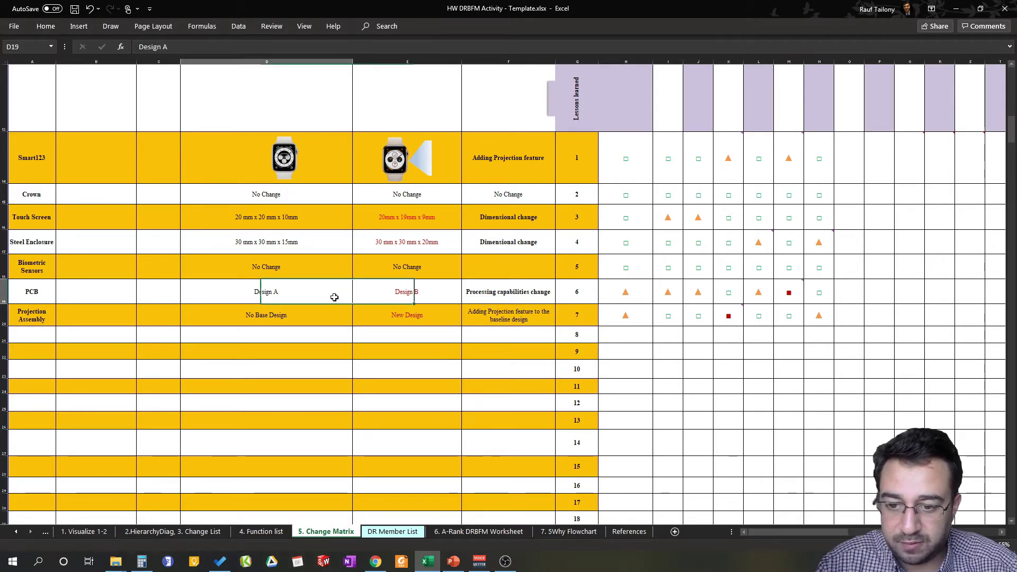
click(428, 292)
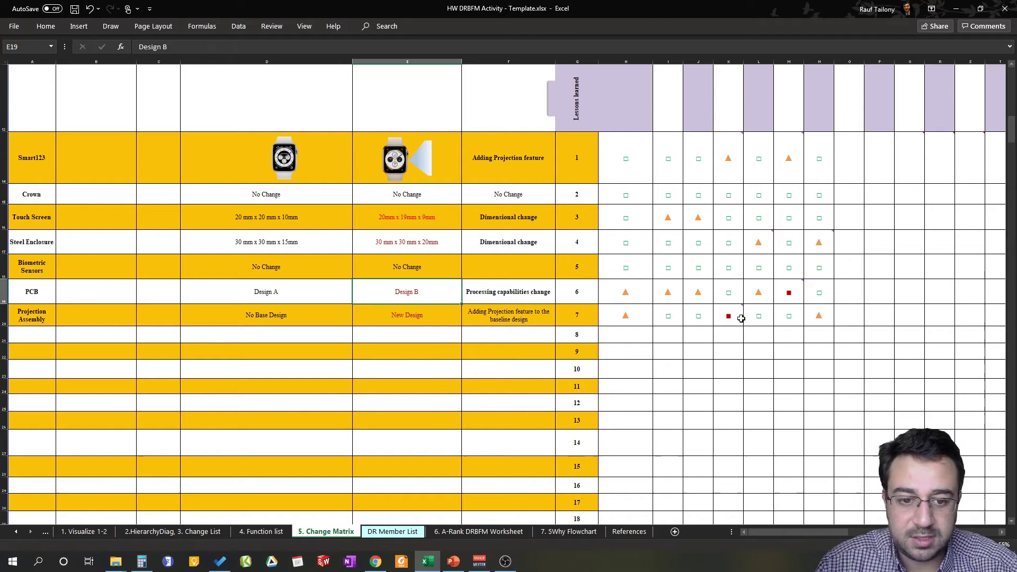
scroll(731, 322, up, 1)
scroll(731, 322, up, 1)
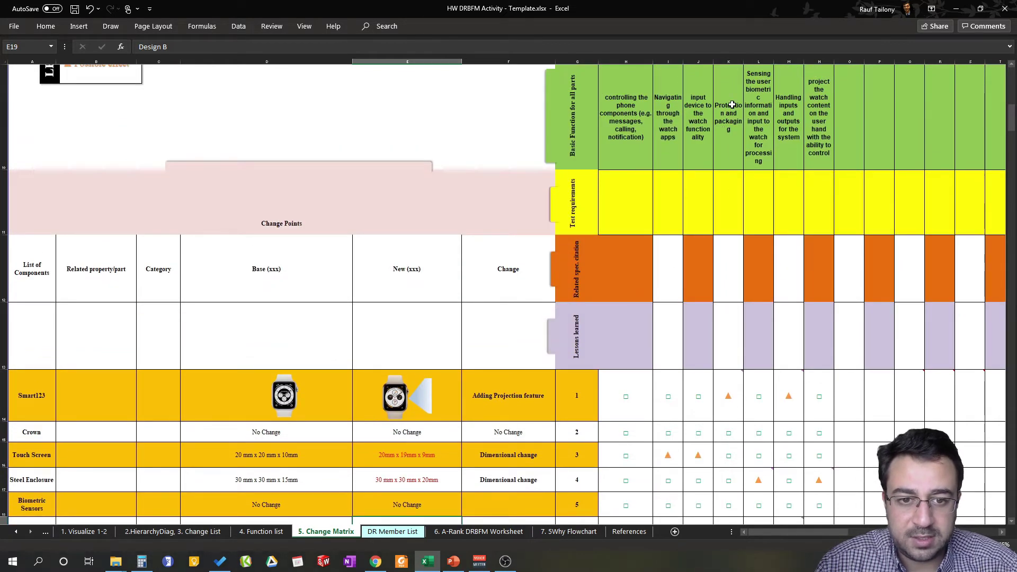
scroll(724, 257, down, 2)
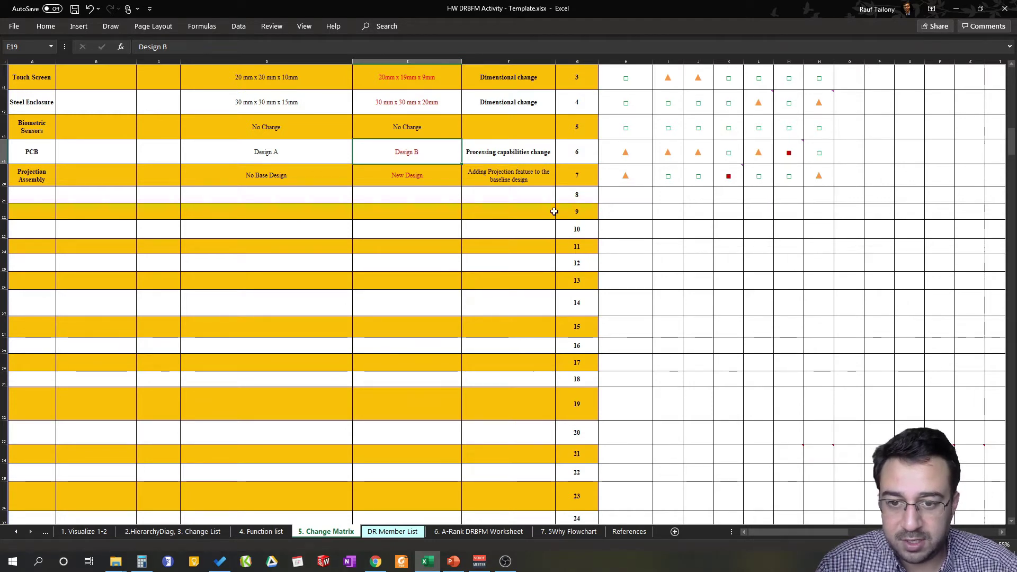
scroll(347, 223, up, 3)
scroll(427, 352, down, 3)
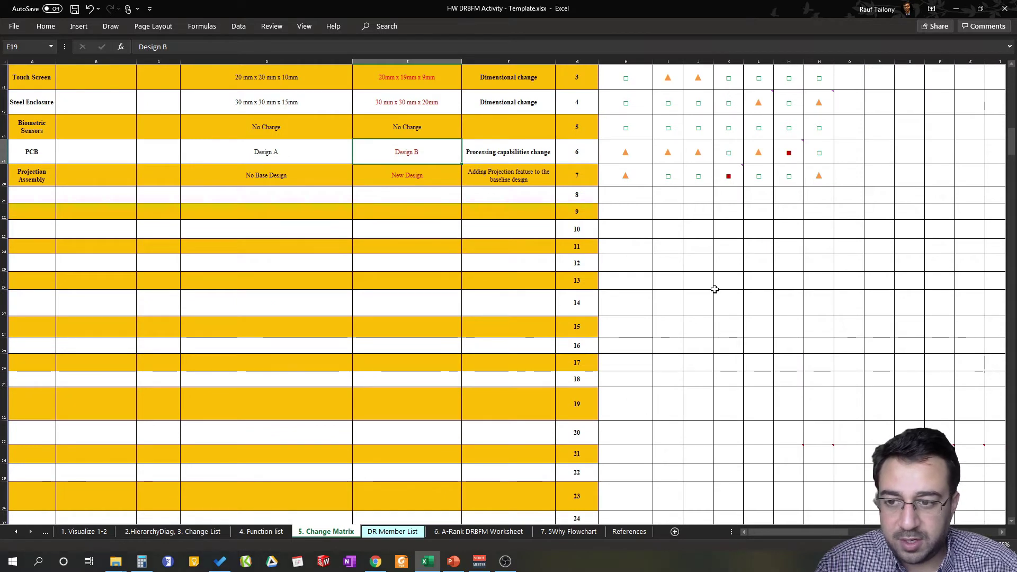
scroll(714, 289, up, 1)
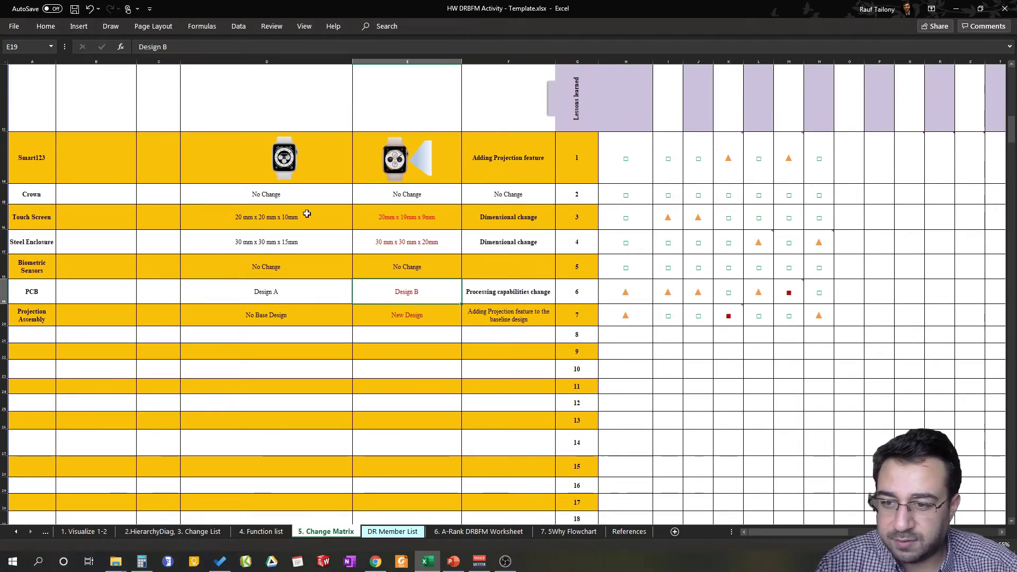
scroll(667, 336, down, 1)
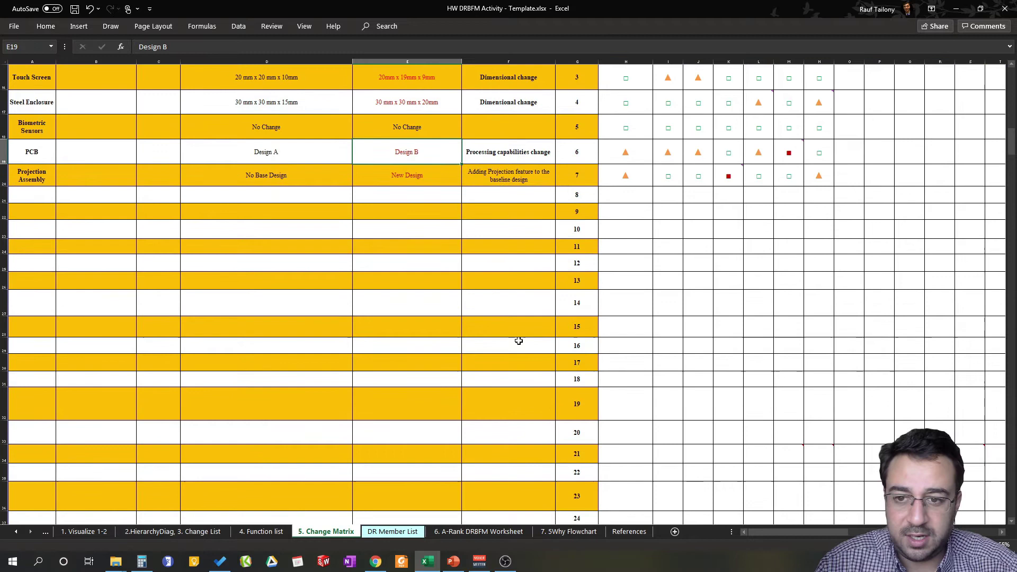
scroll(518, 340, up, 1)
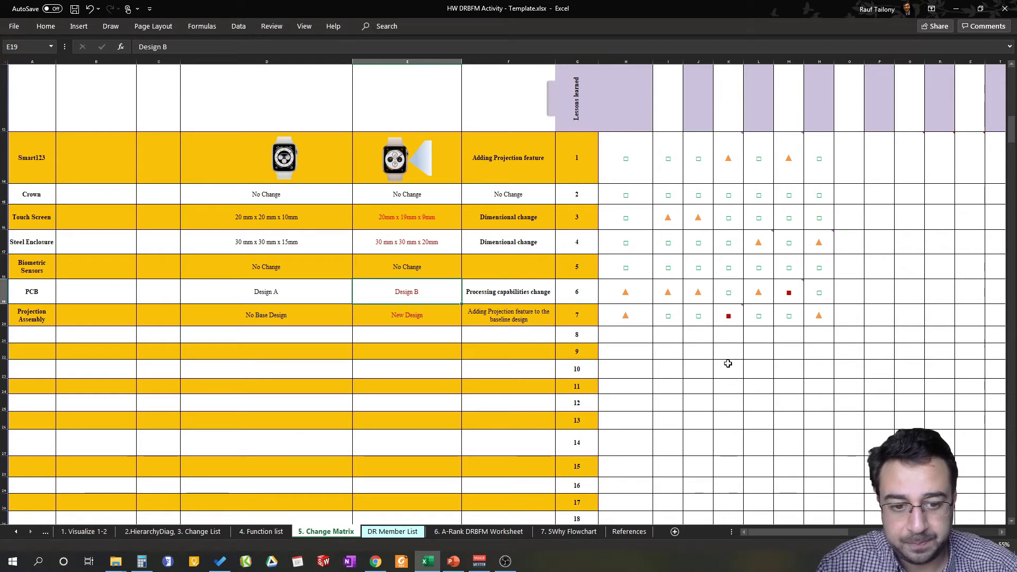
mouse_move(791, 293)
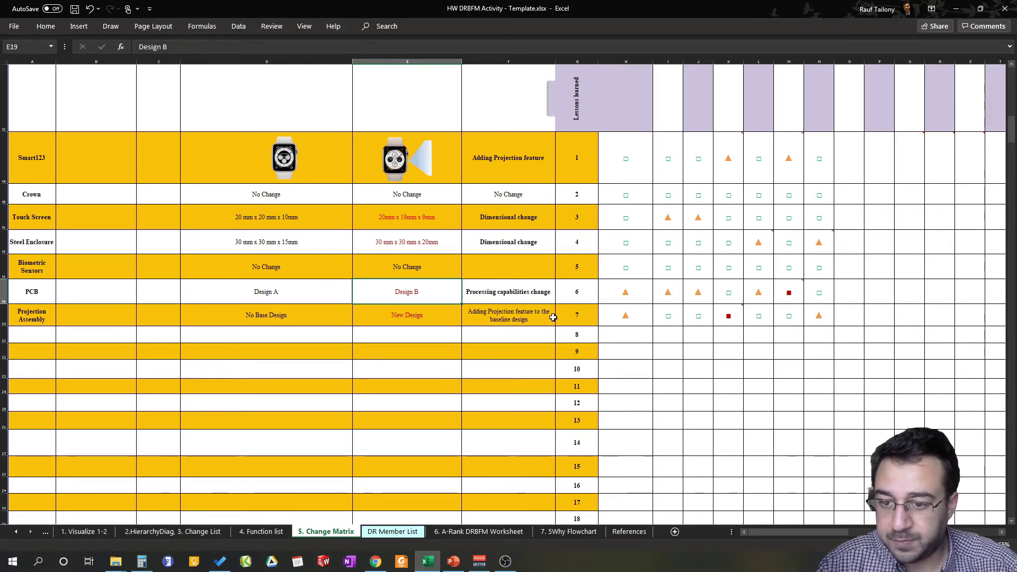
scroll(686, 332, up, 2)
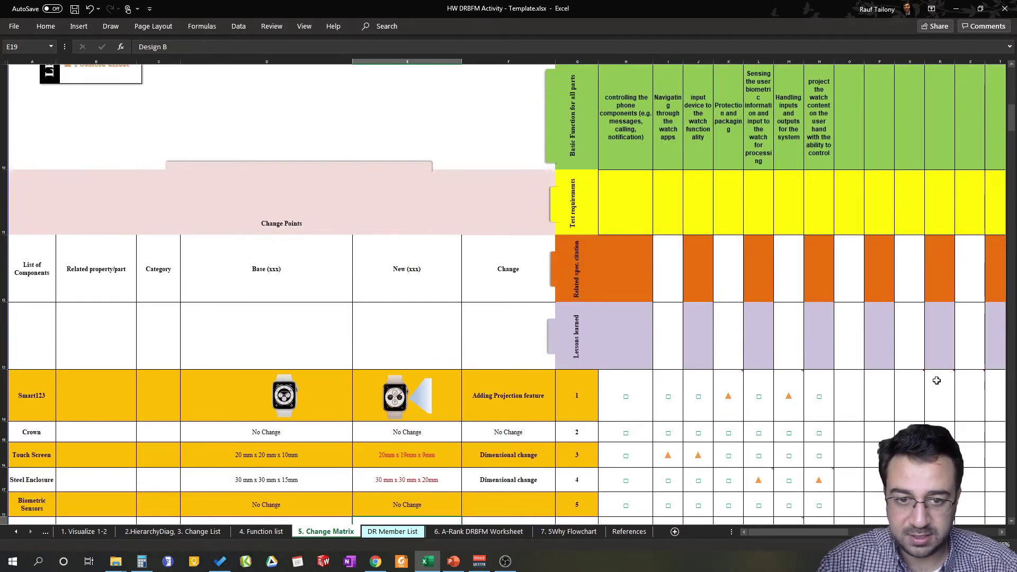
scroll(911, 392, down, 3)
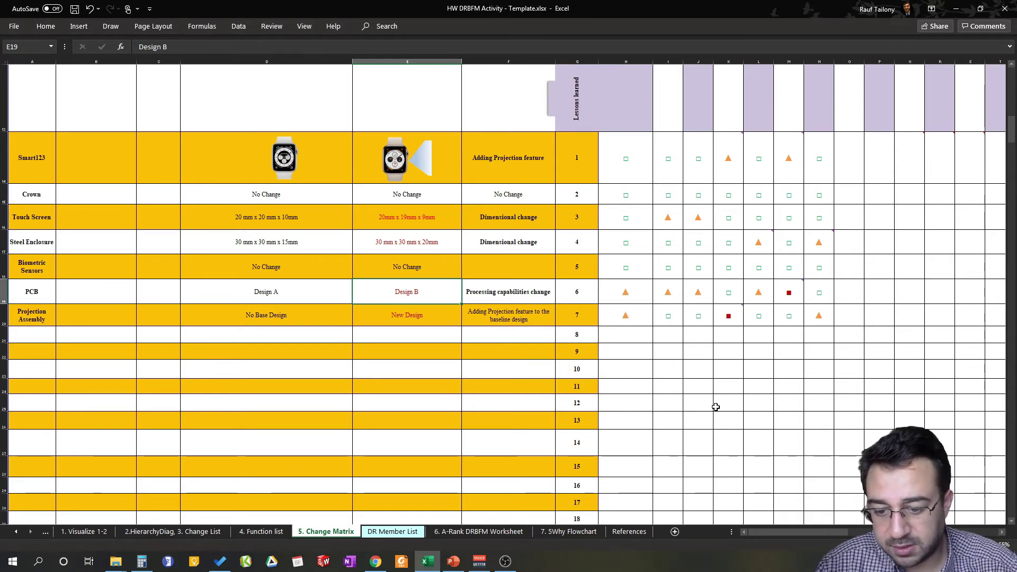
Review DR Member List's X Company rows: department, participant, title, company cells C10–C14; then open 4. Function list.
click(393, 532)
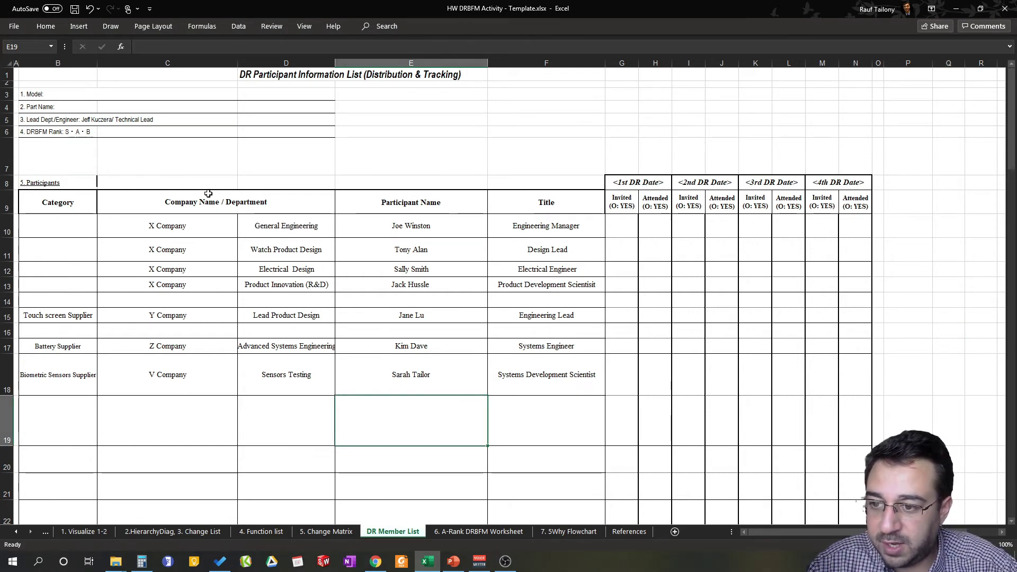
drag(164, 225, 170, 286)
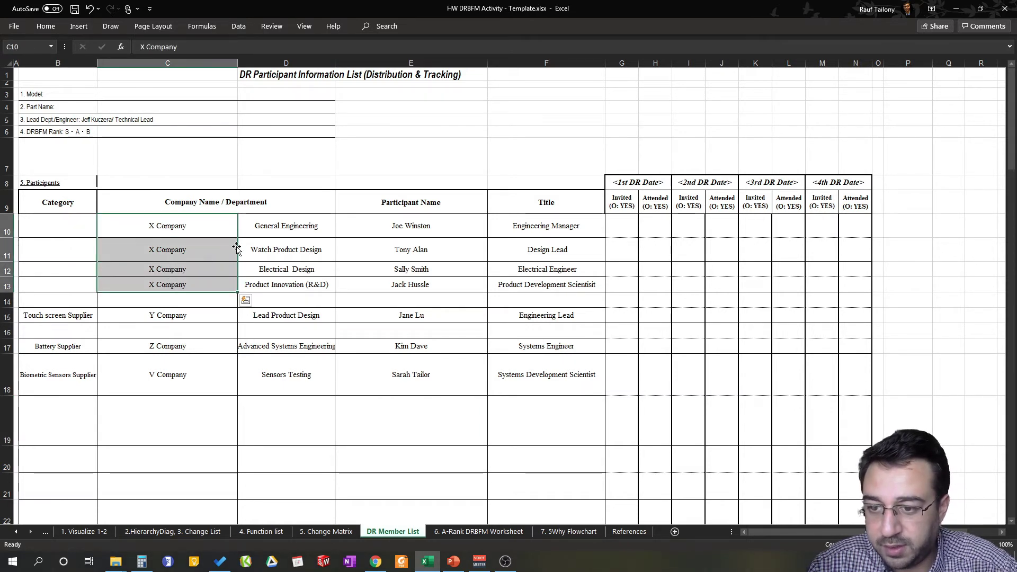
click(265, 222)
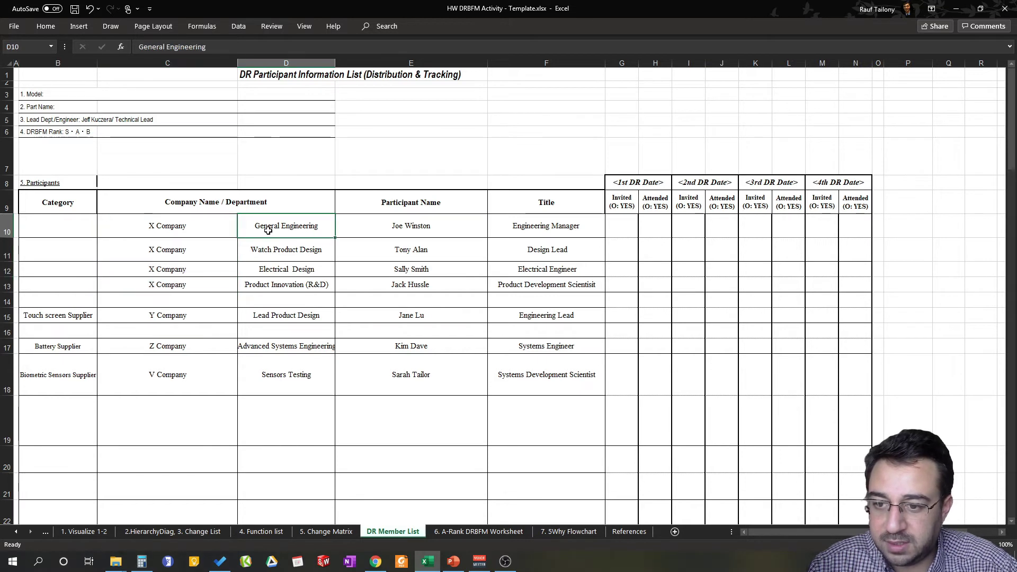
click(451, 221)
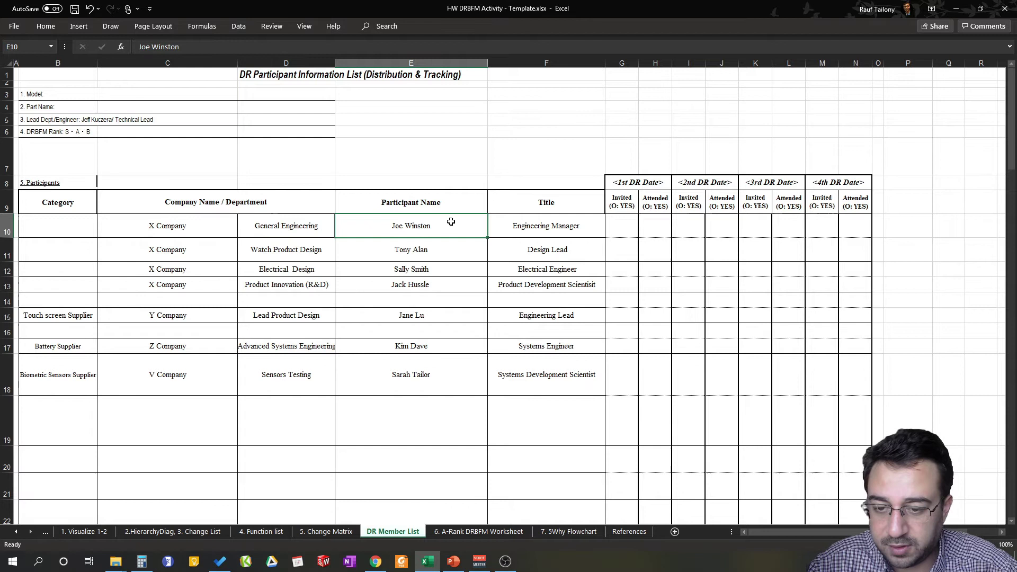
click(534, 226)
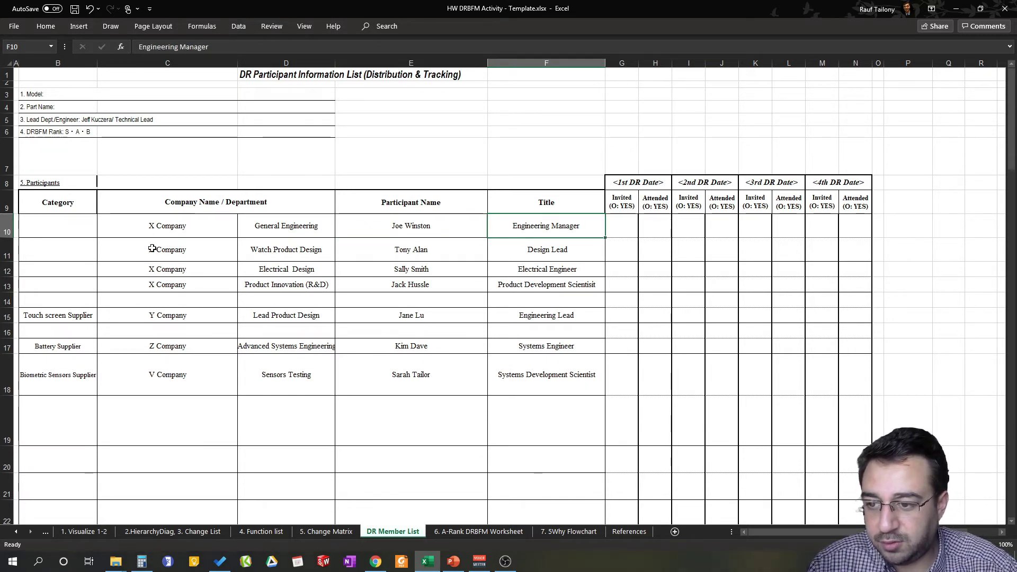
drag(154, 228, 152, 286)
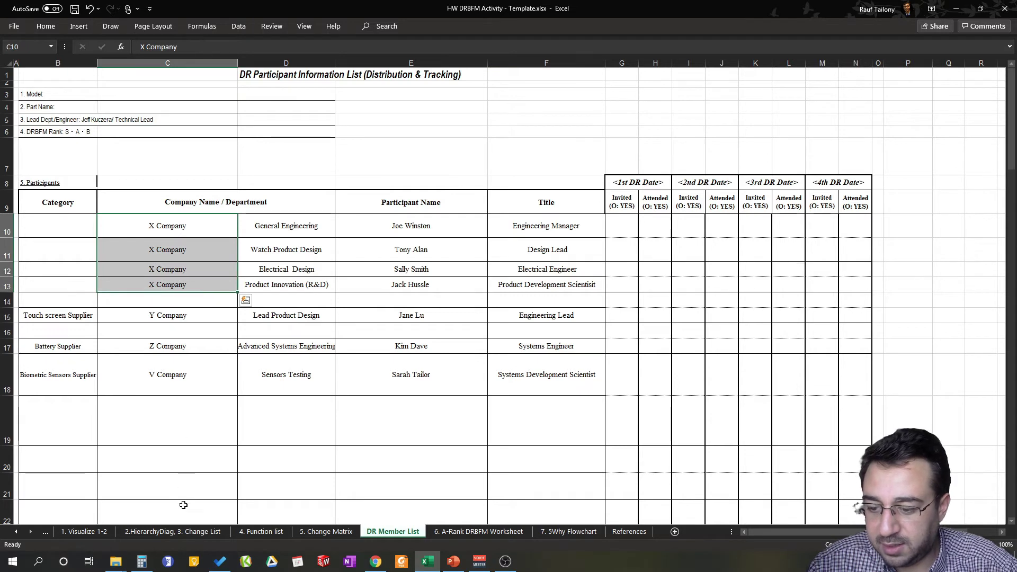
click(262, 531)
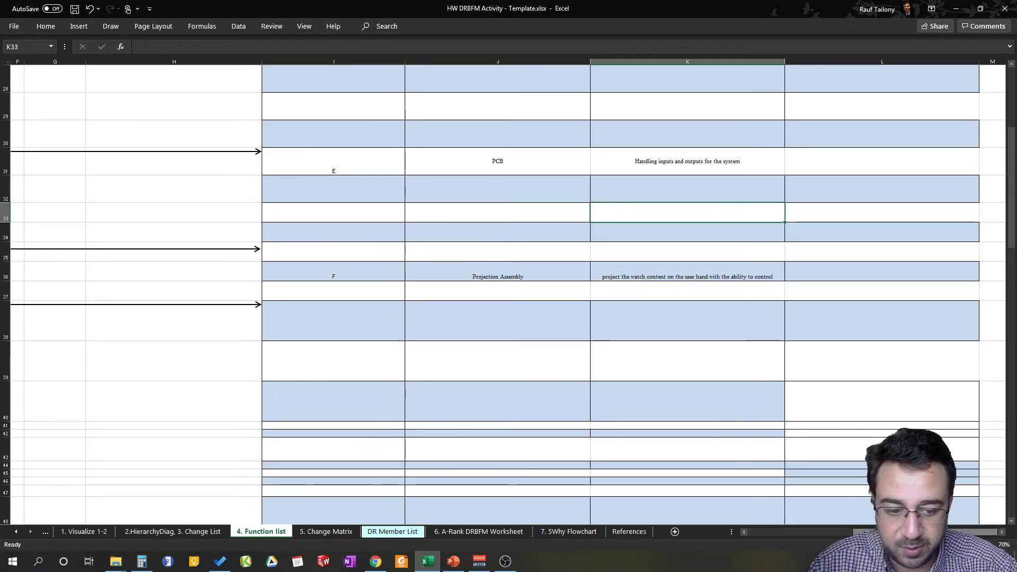
Scroll through the Function list's assigned departments, then return to the DR Member List sheet.
scroll(794, 544, left, 5)
scroll(535, 366, up, 9)
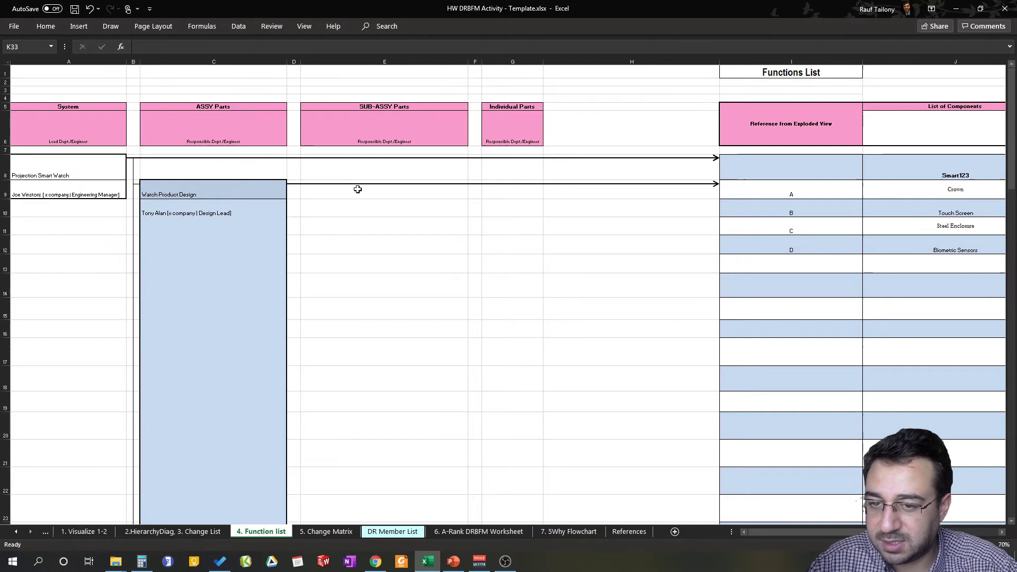
scroll(314, 329, down, 1)
scroll(314, 330, down, 7)
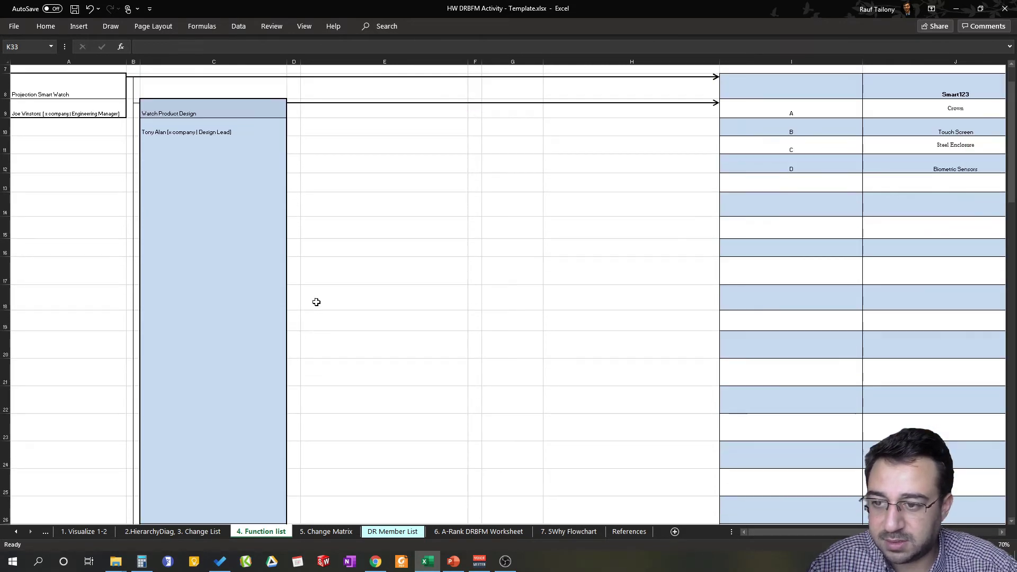
scroll(399, 330, down, 3)
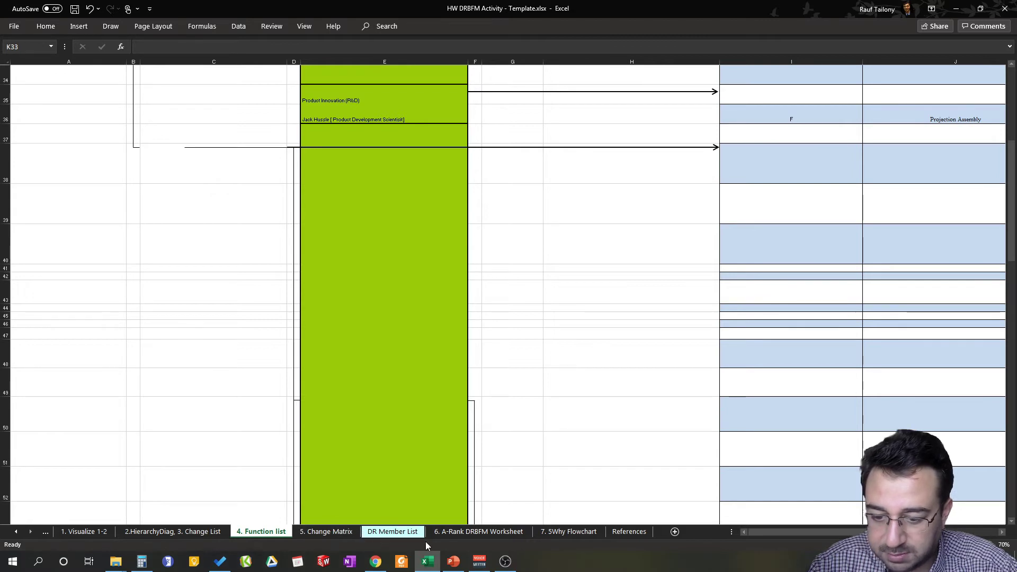
click(393, 531)
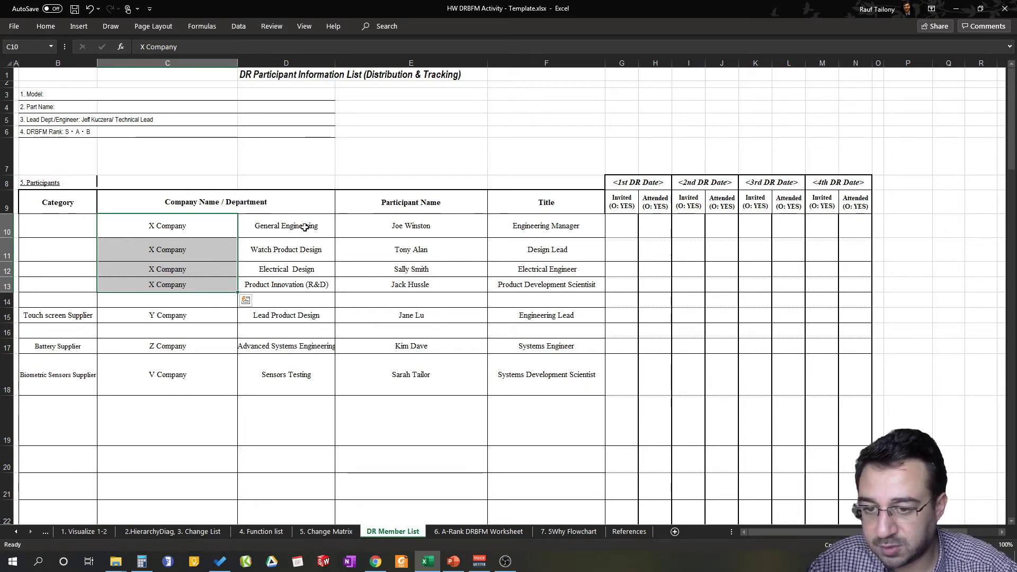
click(398, 249)
click(390, 272)
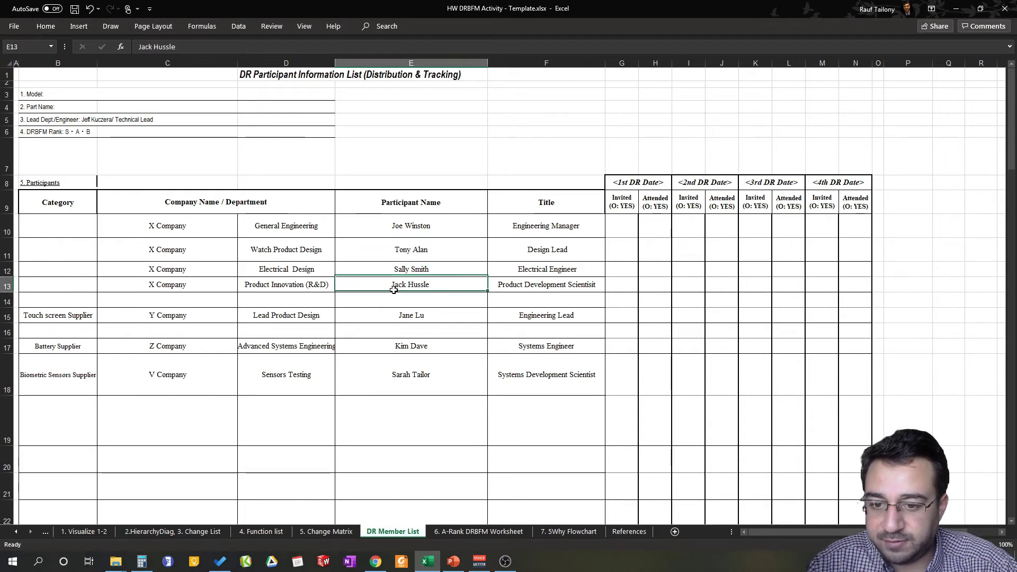
click(204, 233)
drag(204, 233, 530, 289)
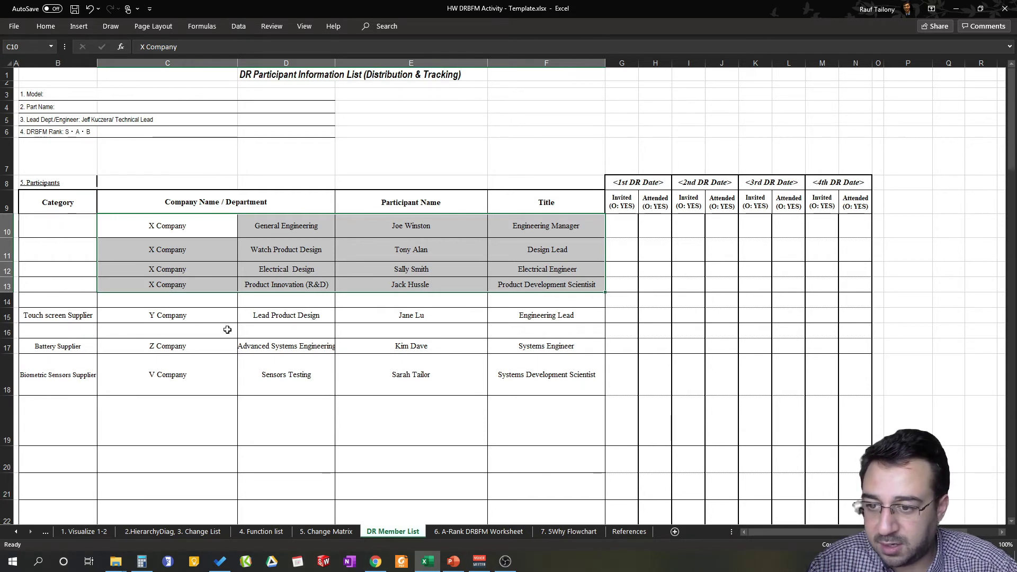
click(206, 318)
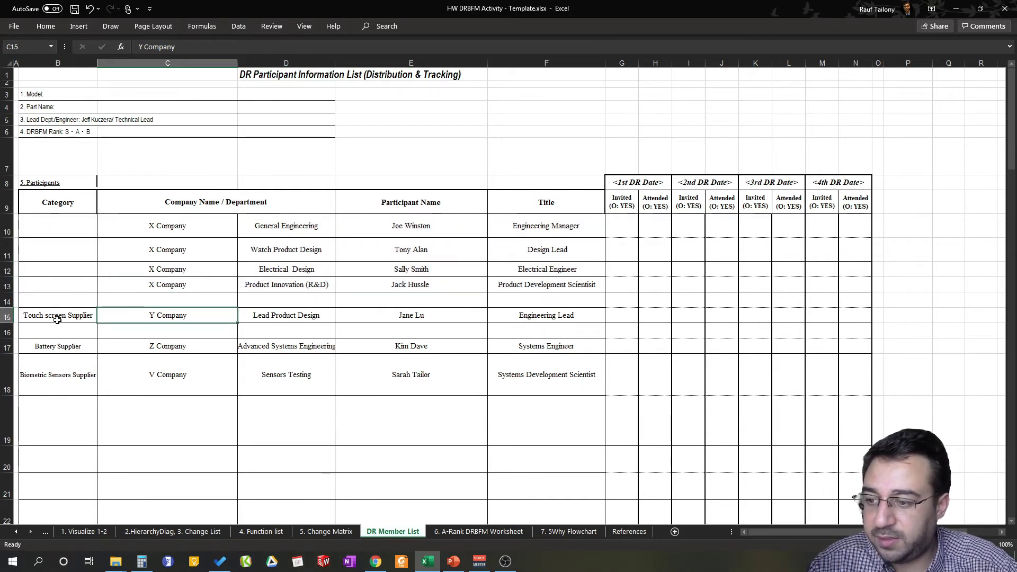
click(57, 320)
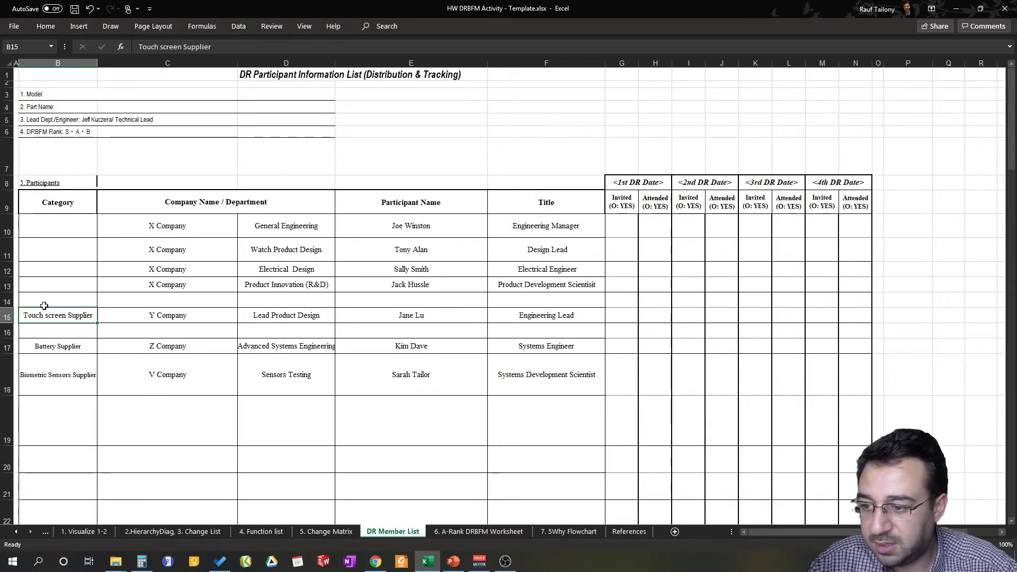
click(179, 249)
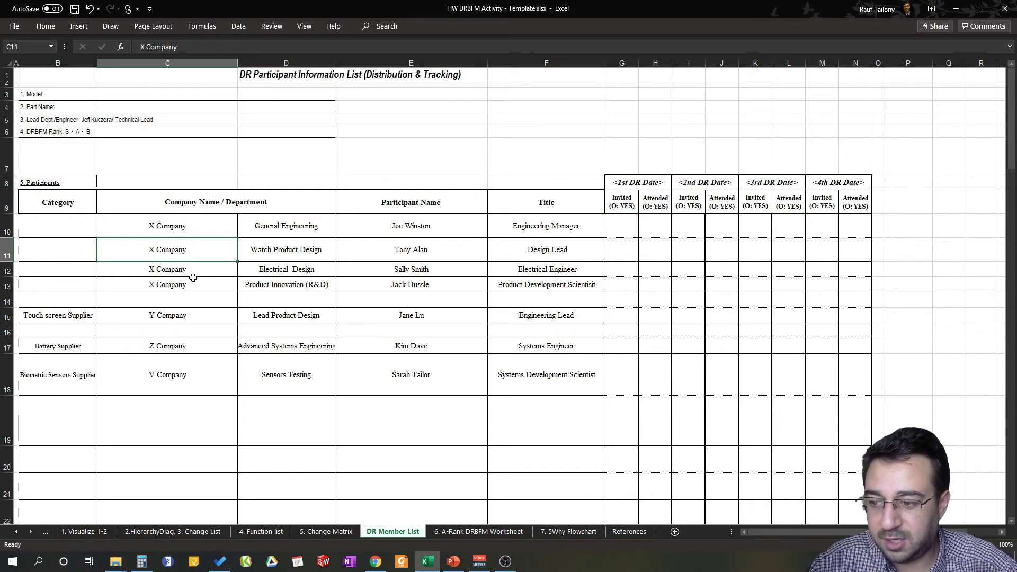
click(44, 316)
click(51, 347)
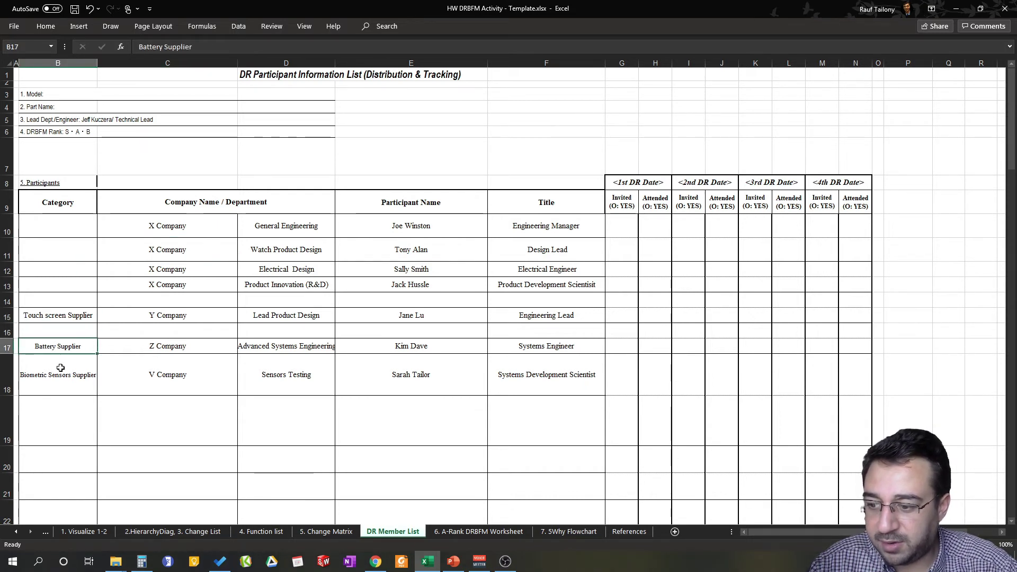
click(63, 377)
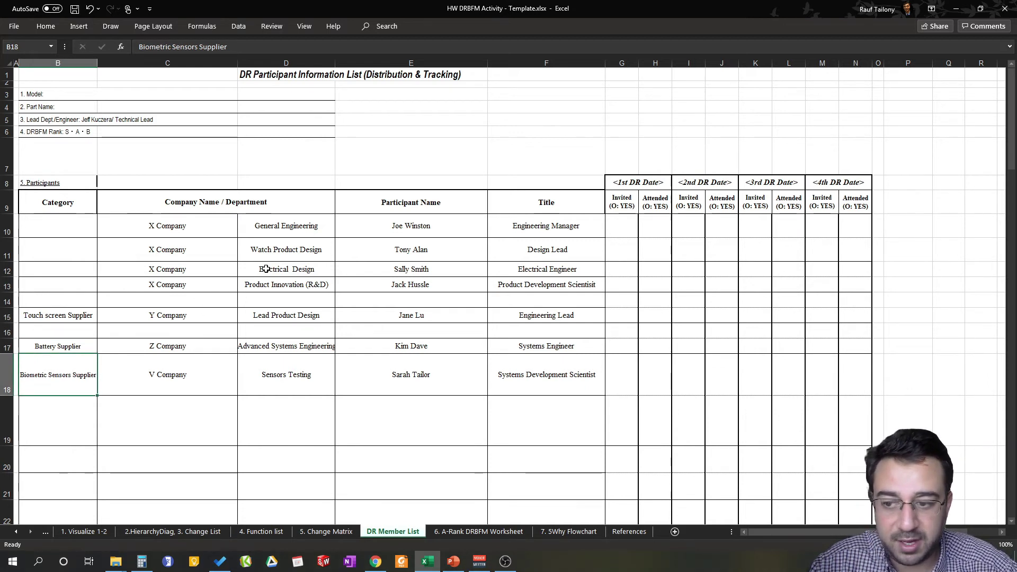
click(61, 316)
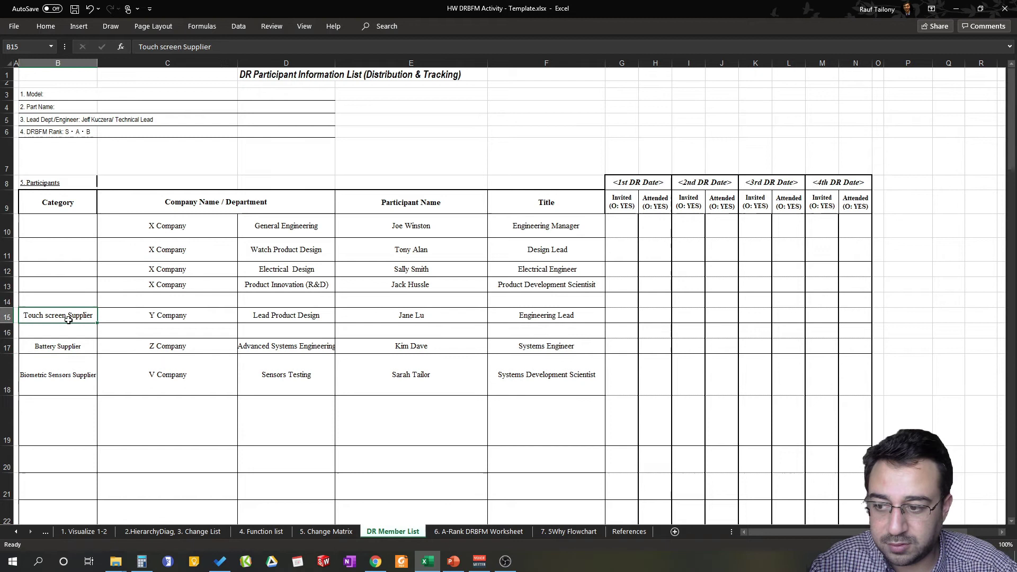
click(217, 316)
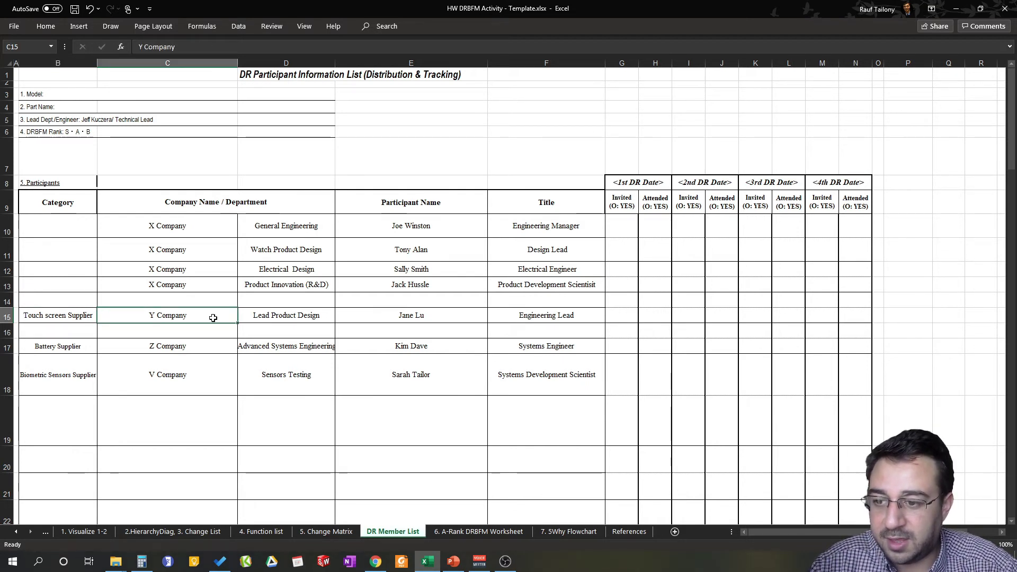
click(61, 317)
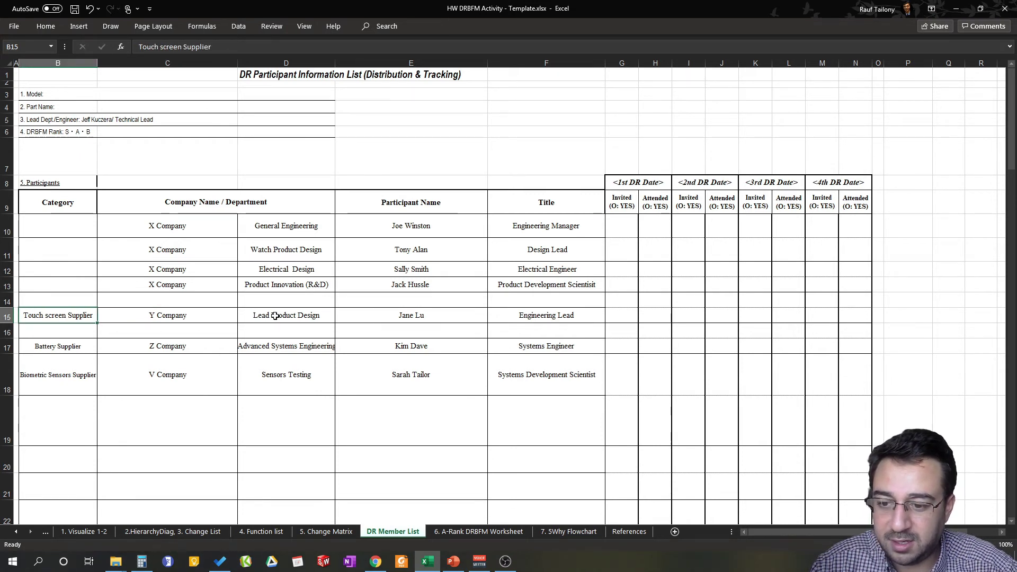
click(312, 314)
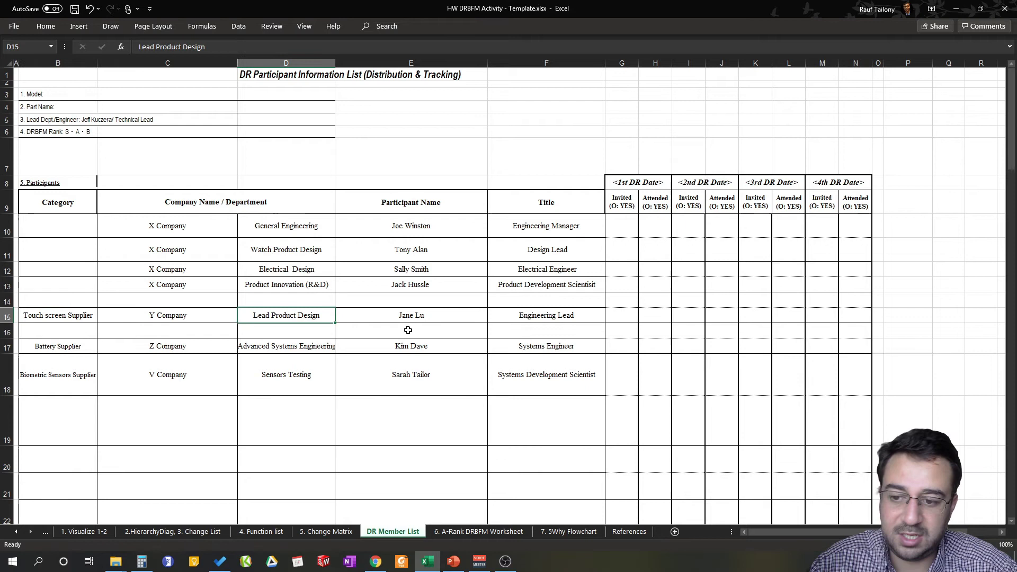
click(430, 316)
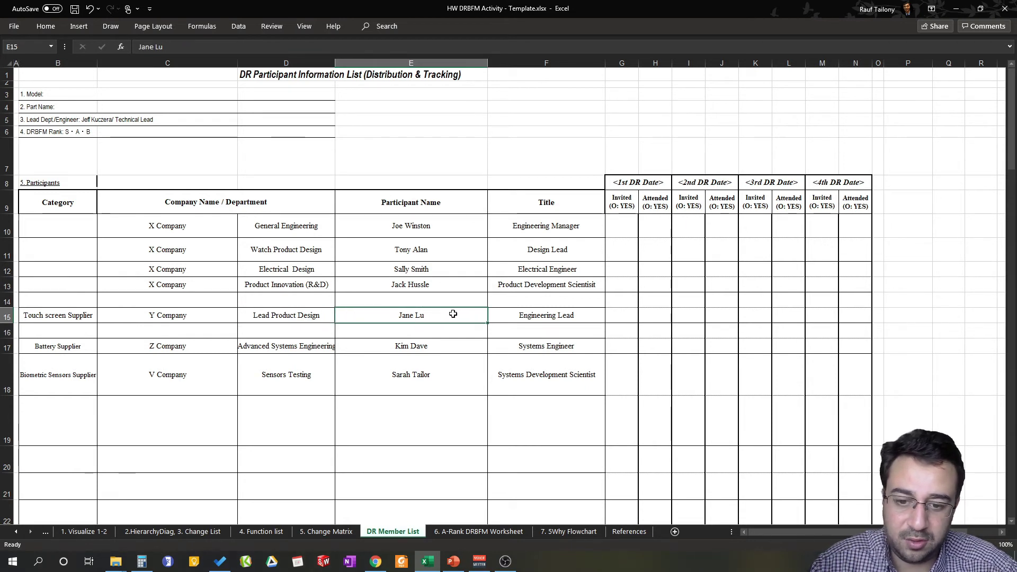
click(510, 317)
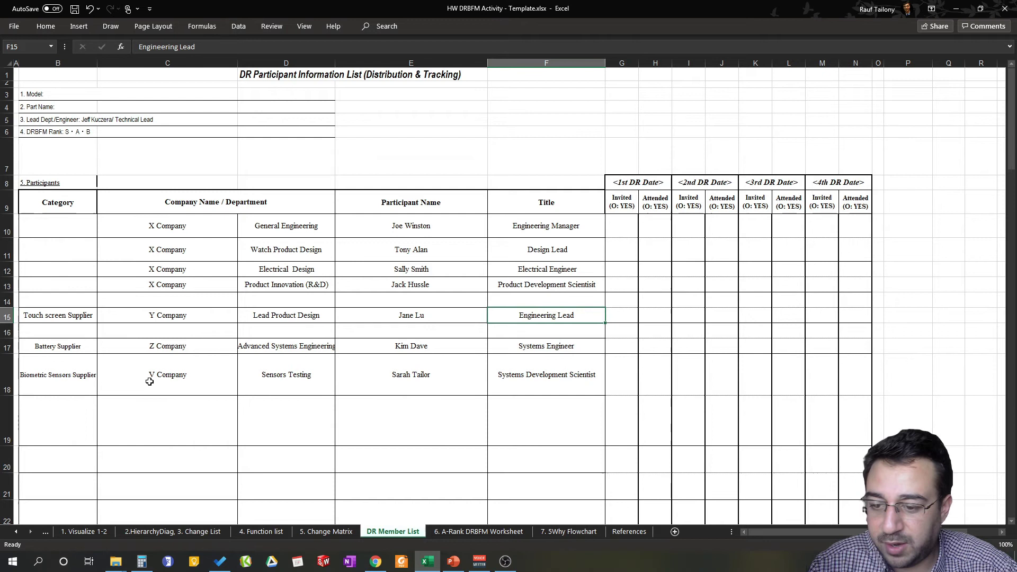
click(280, 385)
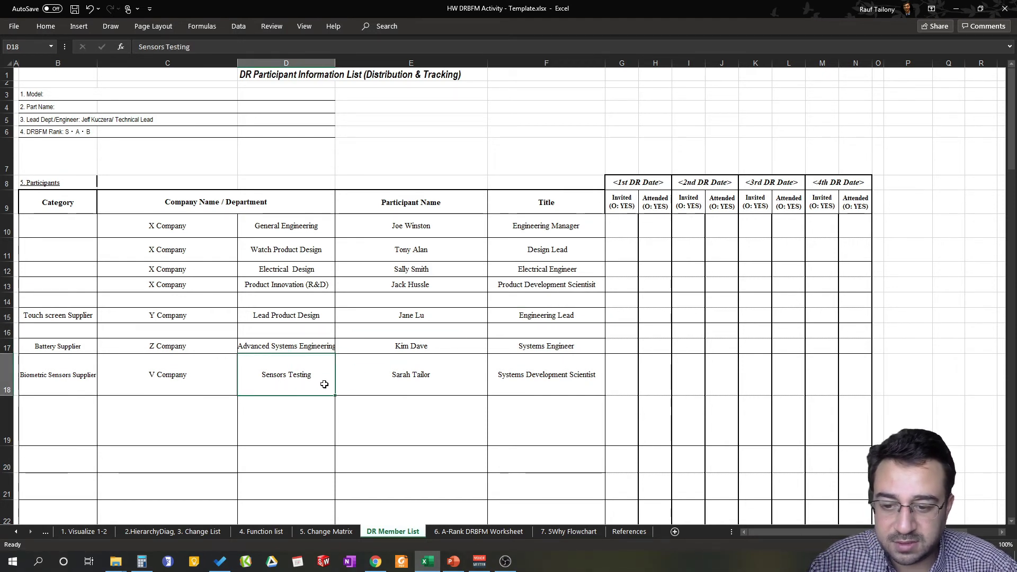
click(515, 385)
drag(130, 227, 297, 333)
drag(363, 369, 584, 463)
click(583, 461)
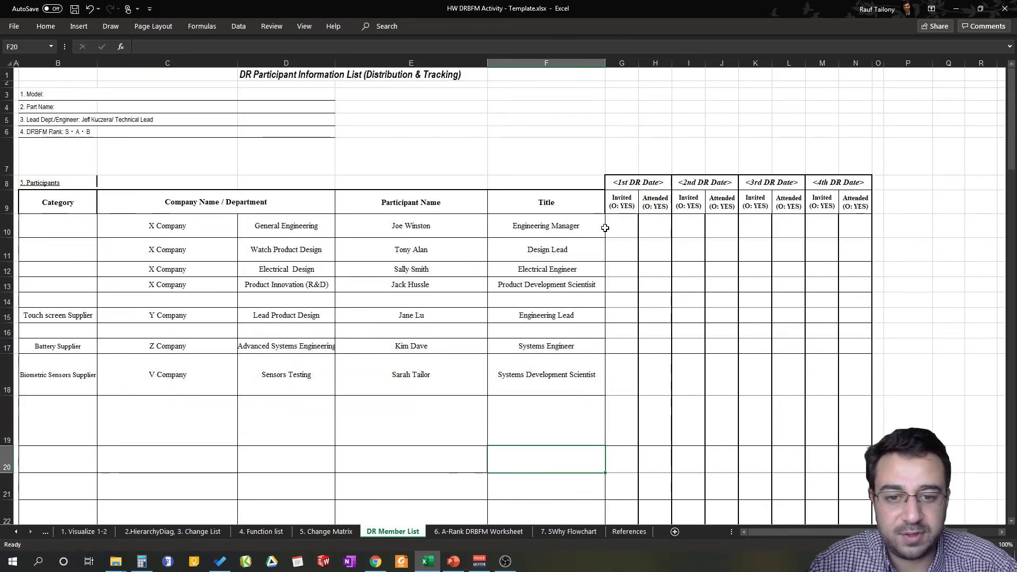
Replace the 1st and 2nd DR Date placeholders with 09/30/2020 and 10/15/2020.
click(626, 183)
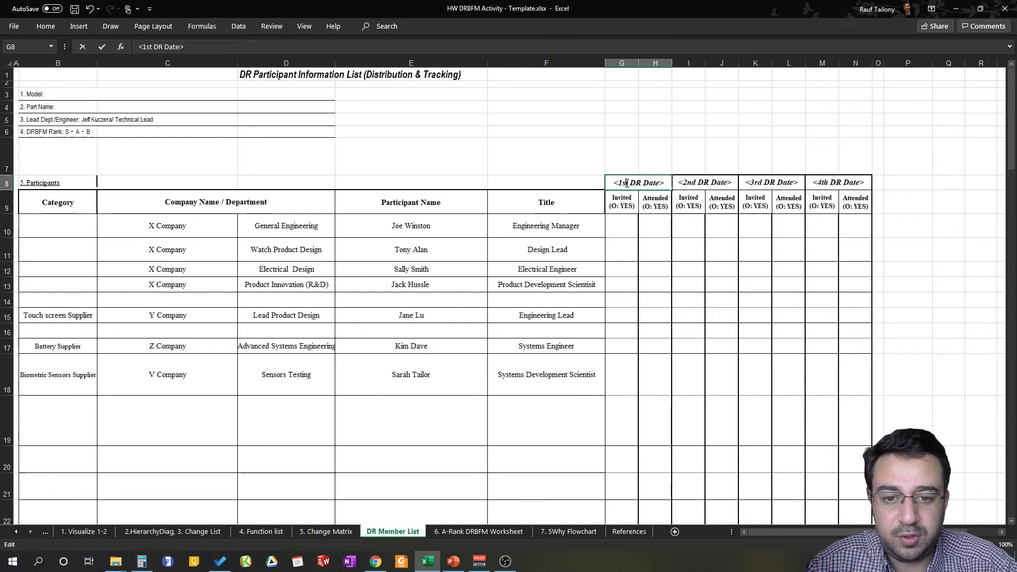
double_click(626, 182)
drag(627, 183, 679, 183)
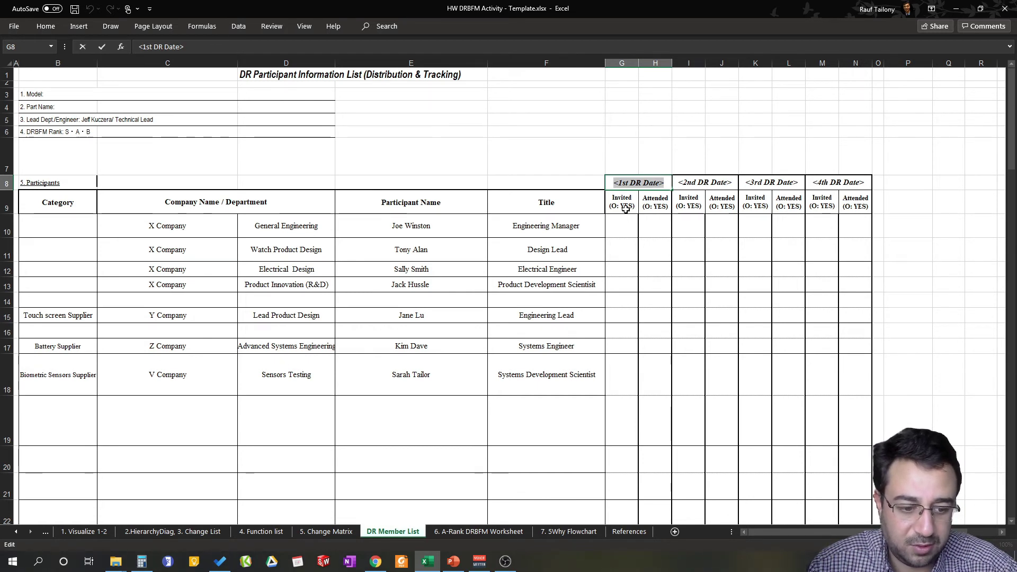
text(09/)
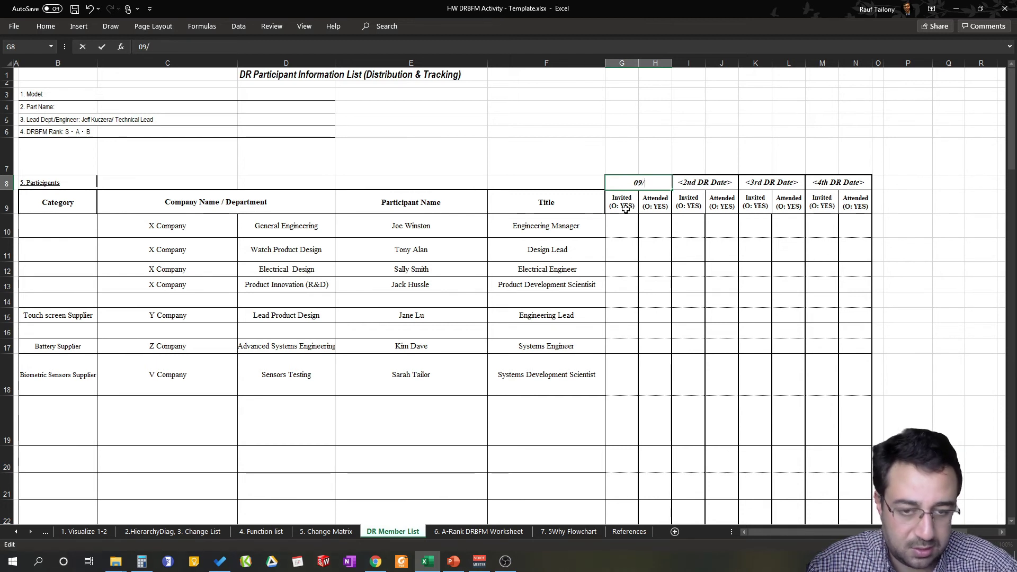
text(30)
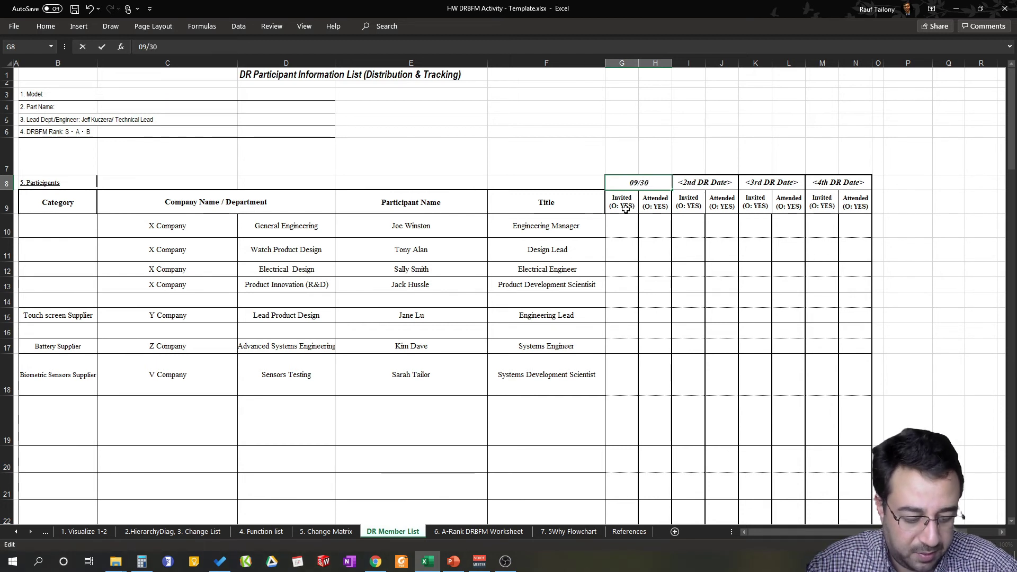
text(/2020)
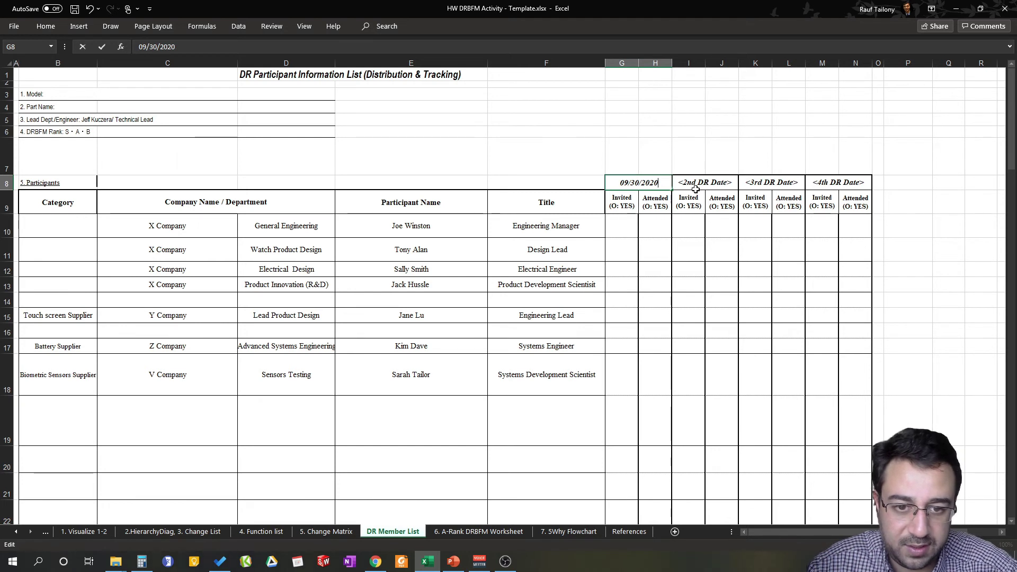
double_click(695, 189)
triple_click(697, 184)
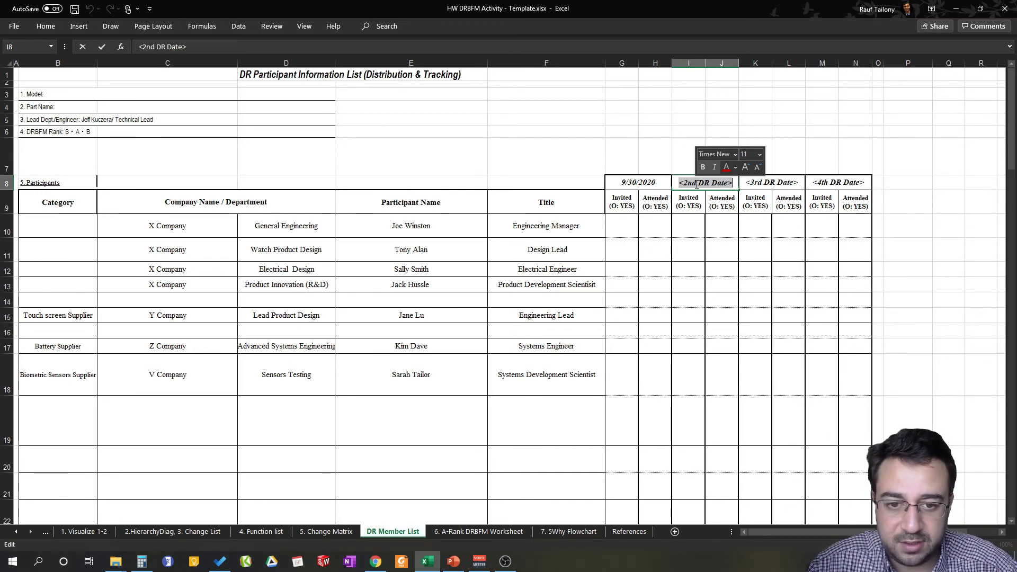
text(10/)
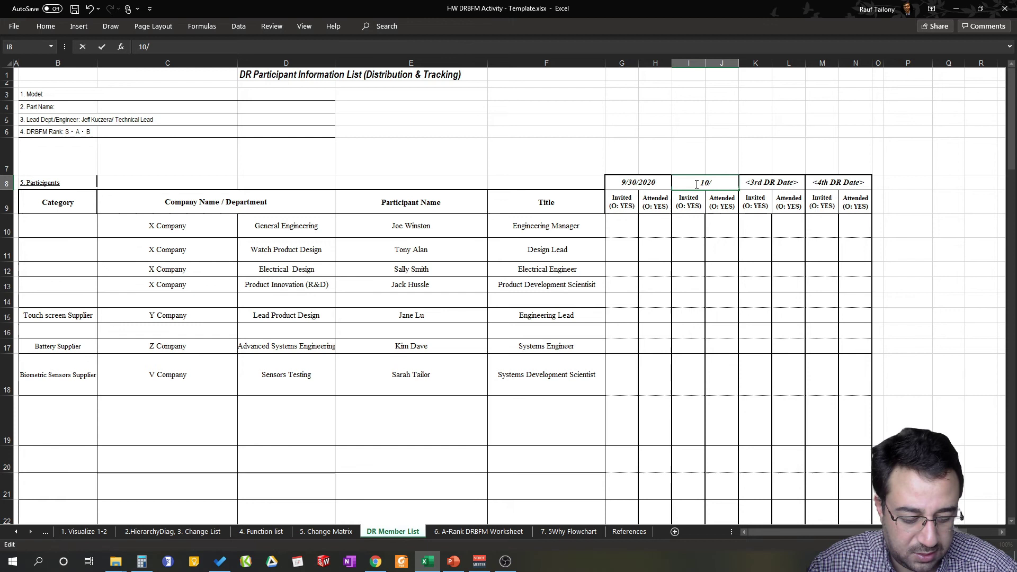
text(15/2020)
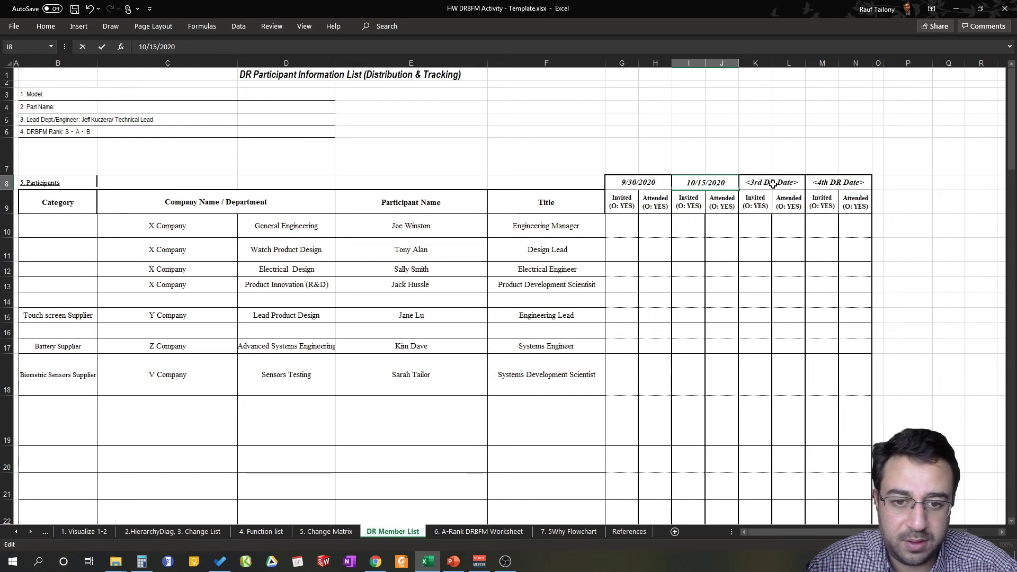
Replace the 3rd and 4th DR Date placeholders with 11/15/20 and 12/15/2020.
double_click(773, 183)
triple_click(773, 185)
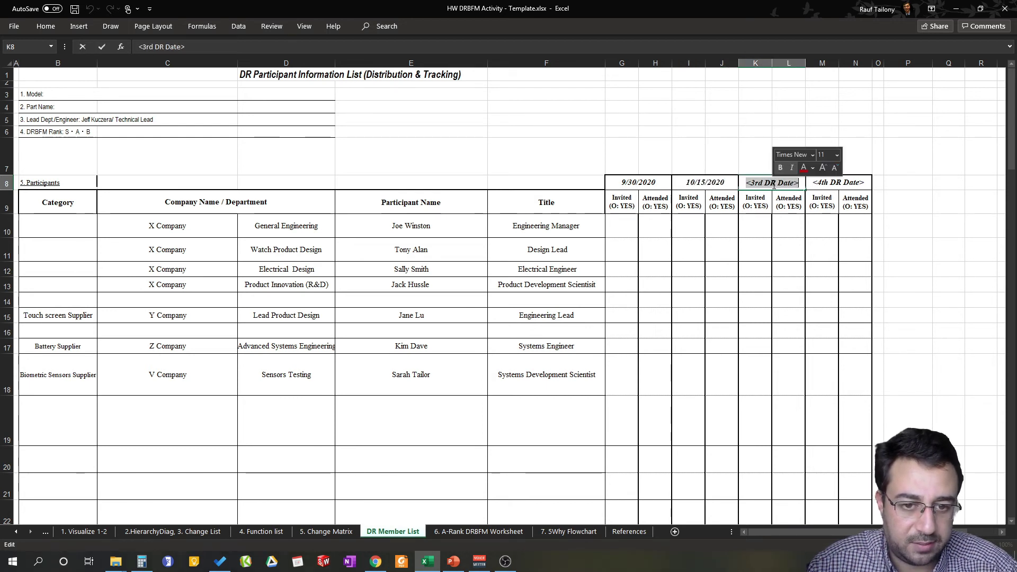
text(11/)
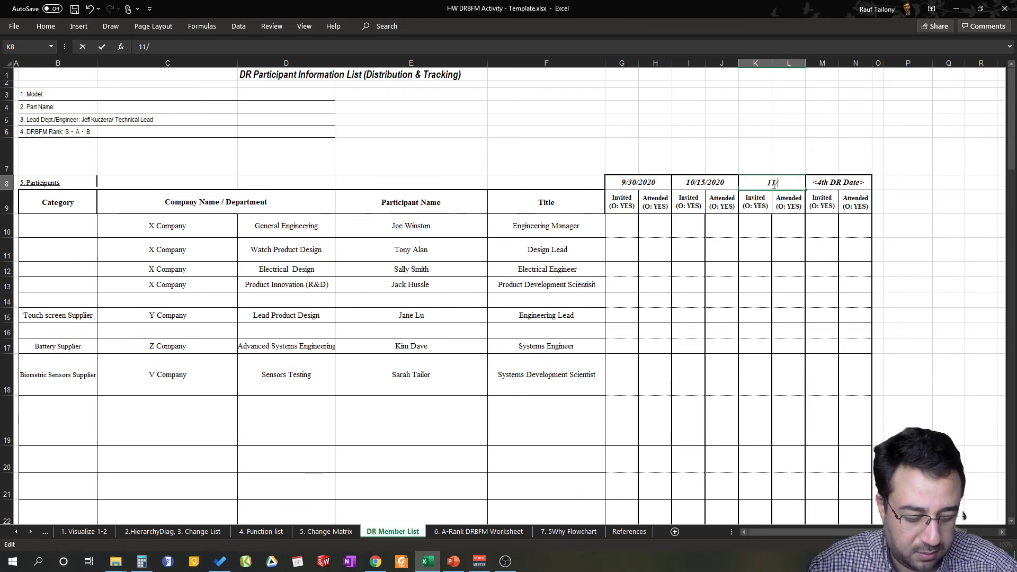
text(15/2020)
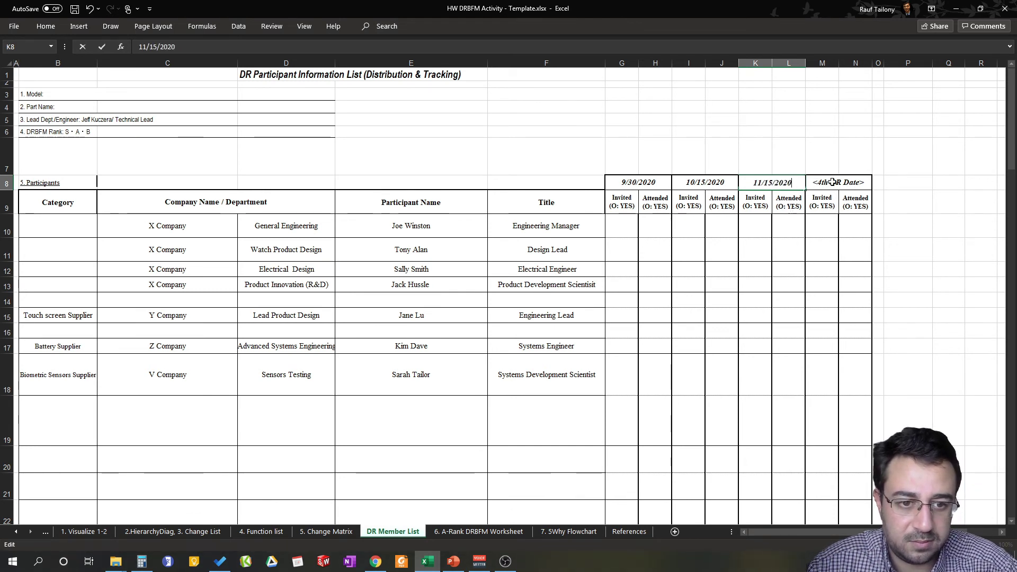
click(833, 183)
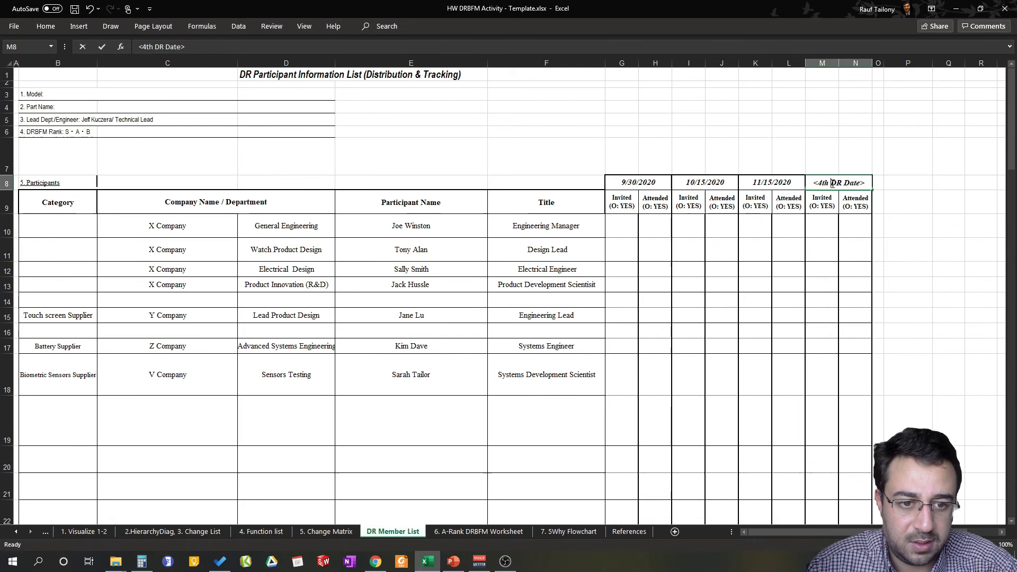
triple_click(832, 183)
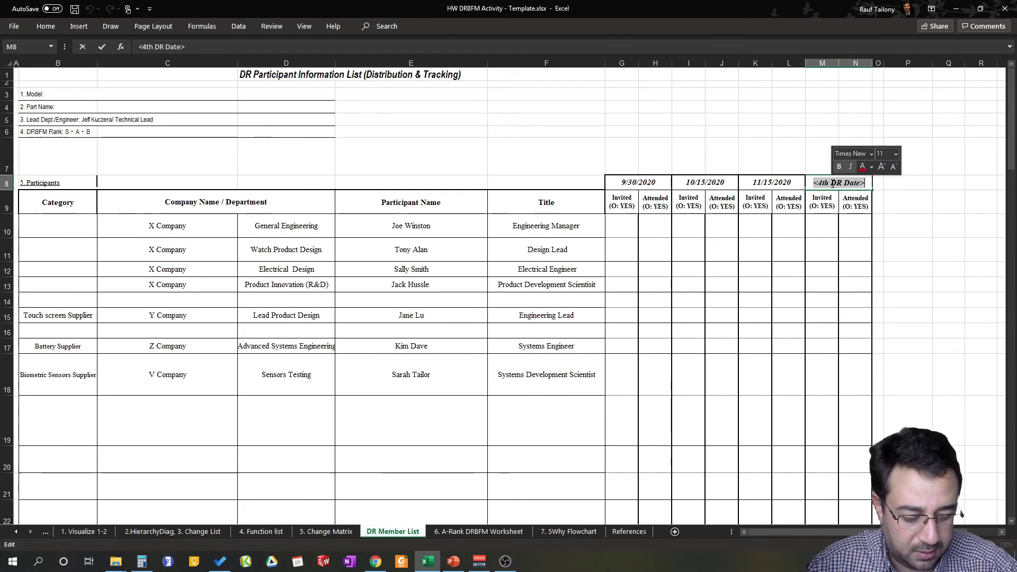
text(12/)
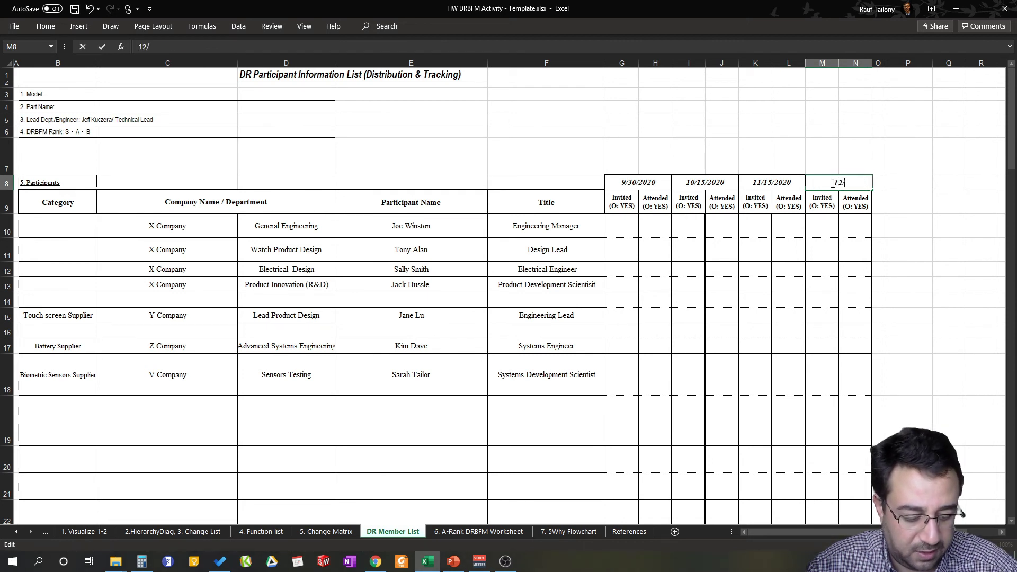
text(15/2020)
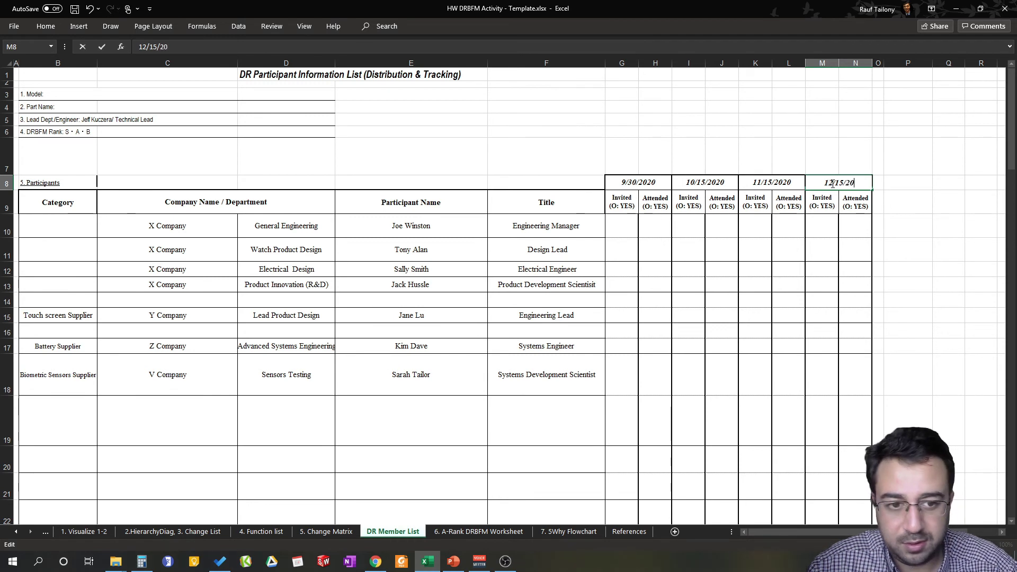
click(564, 204)
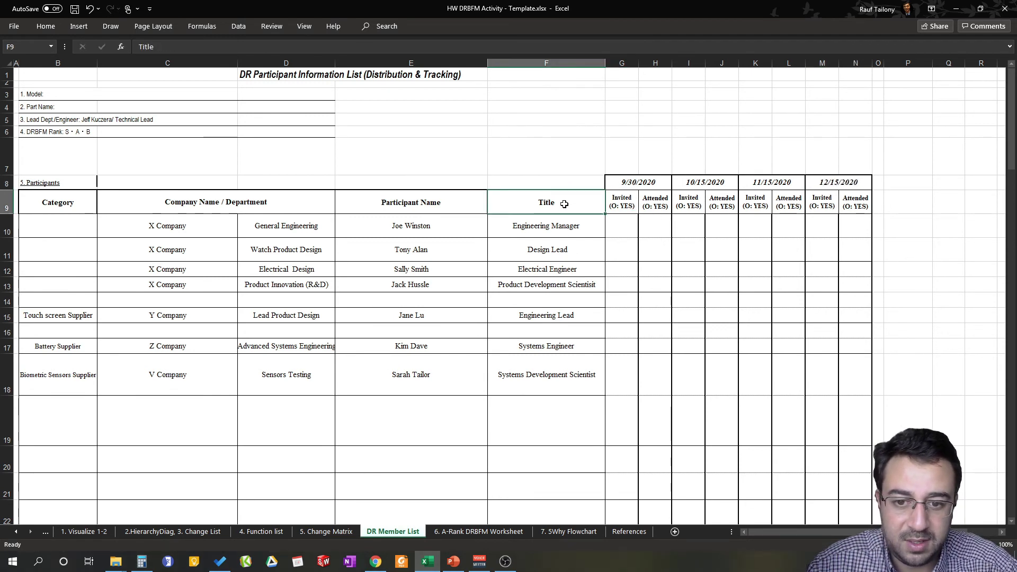
drag(863, 182, 862, 163)
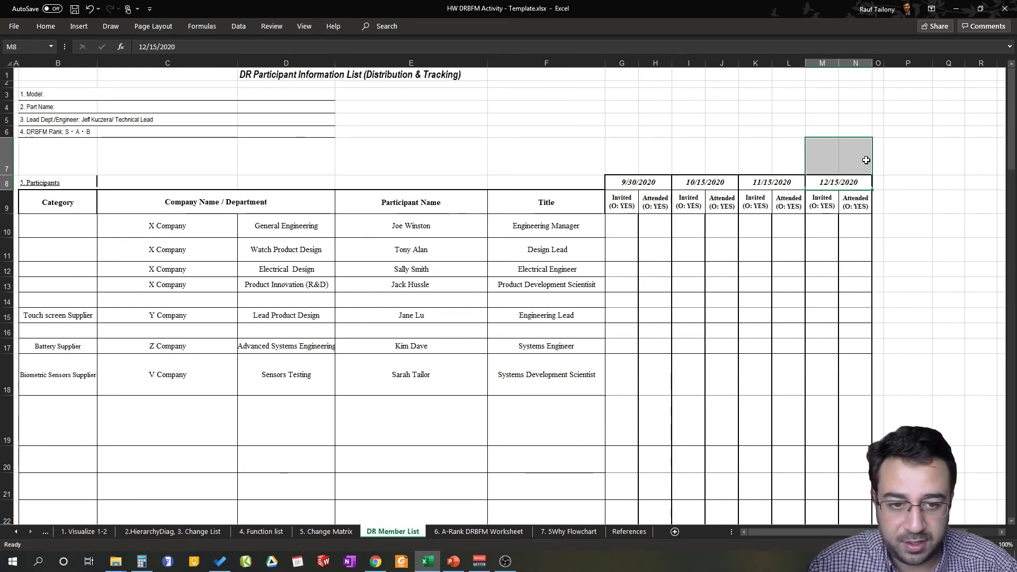
drag(861, 206, 194, 252)
click(622, 268)
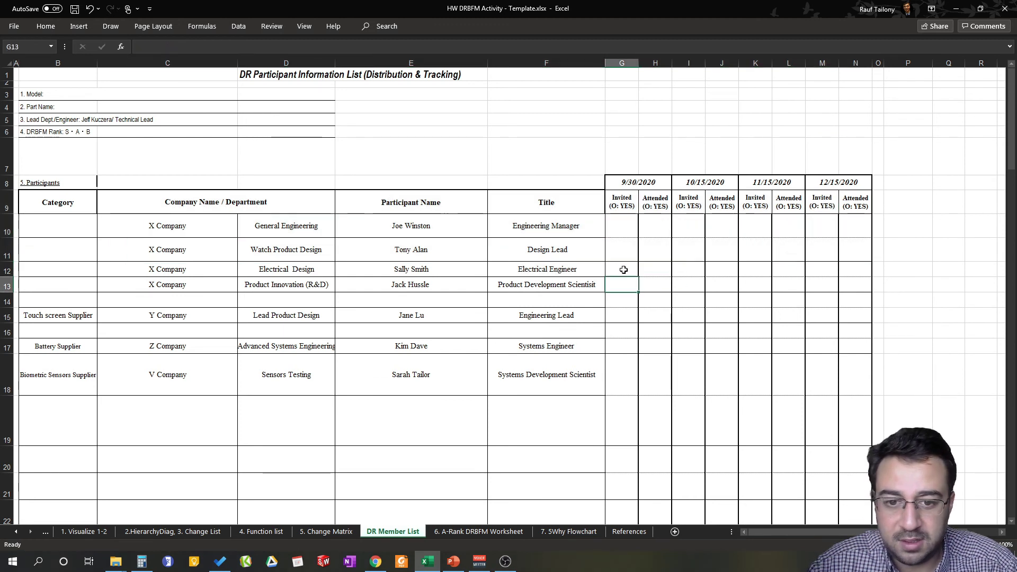
click(618, 228)
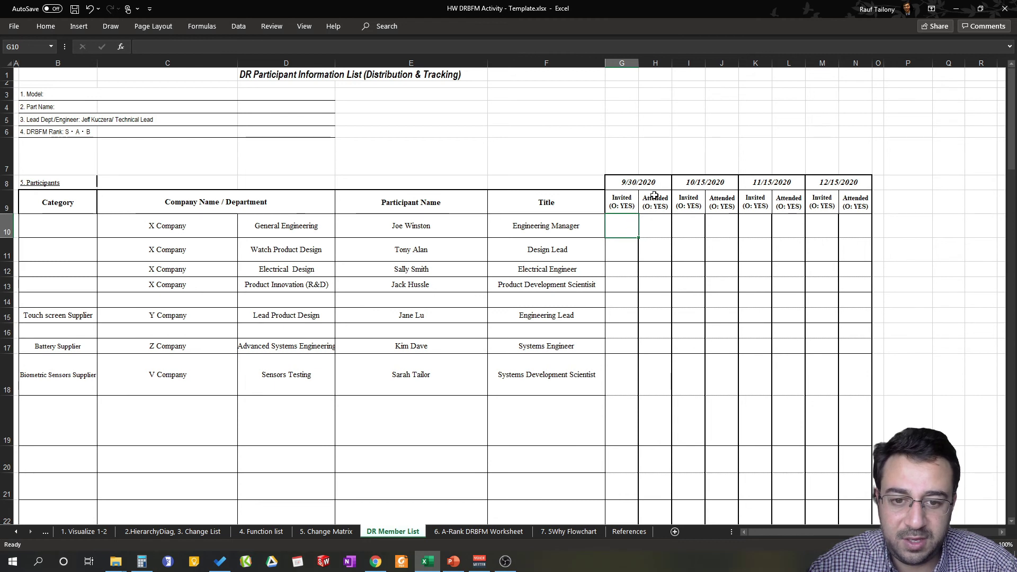
click(652, 227)
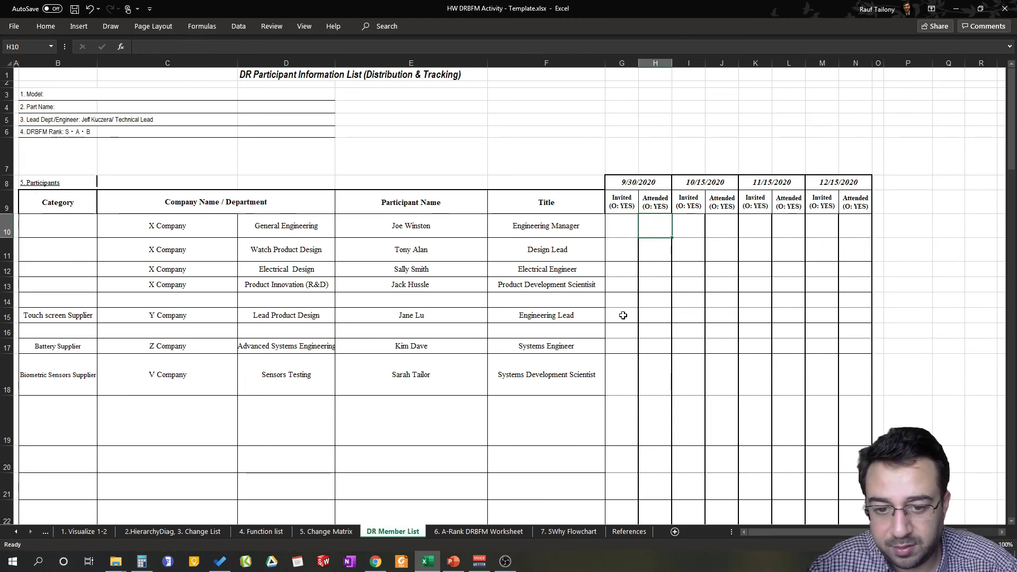
click(652, 316)
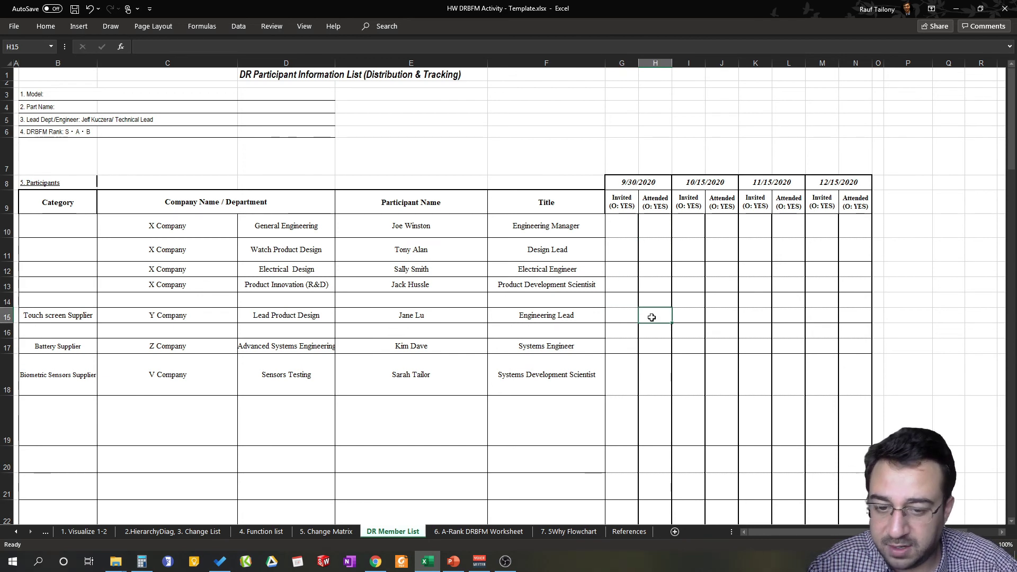
click(620, 319)
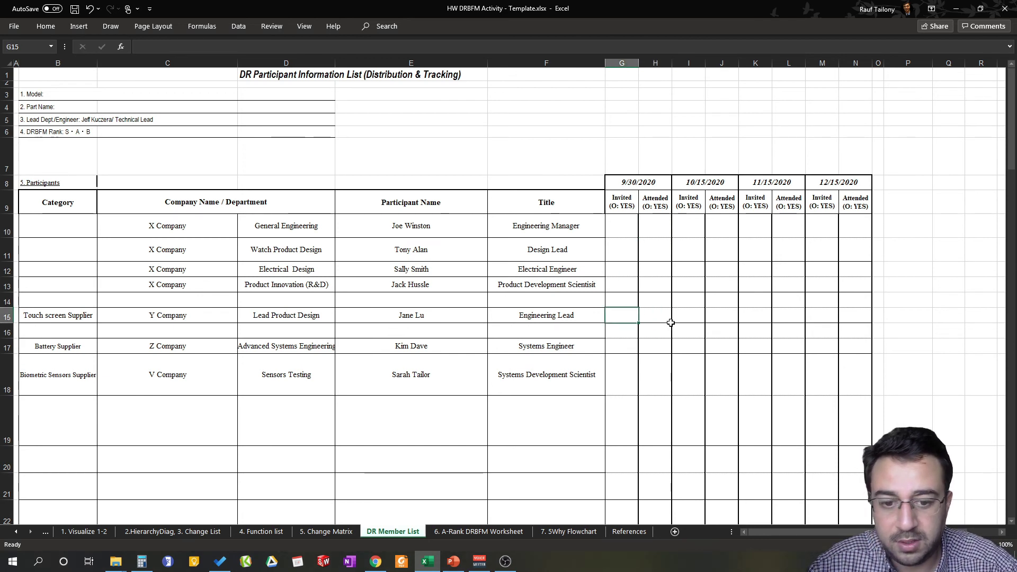
click(643, 322)
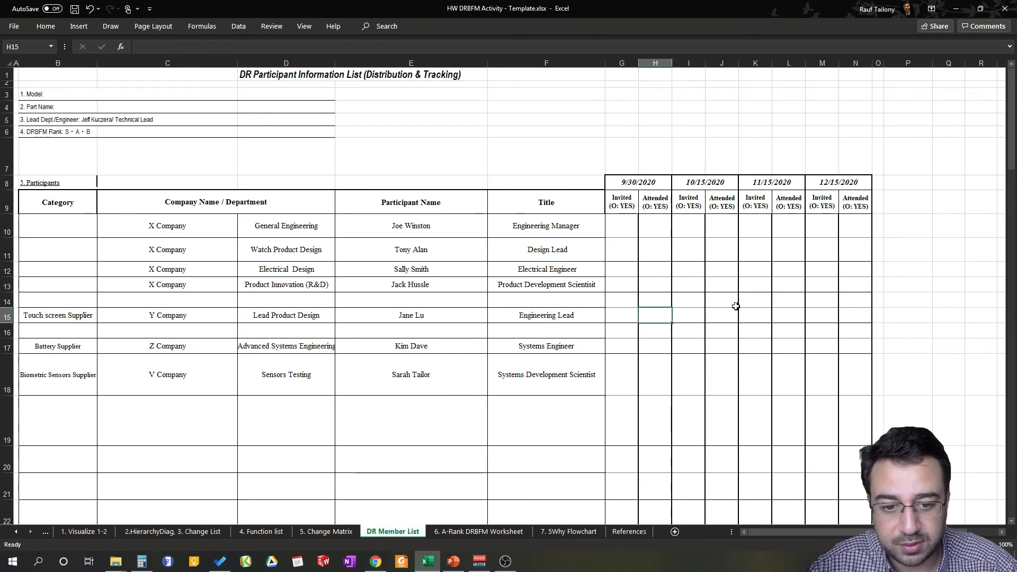
click(686, 312)
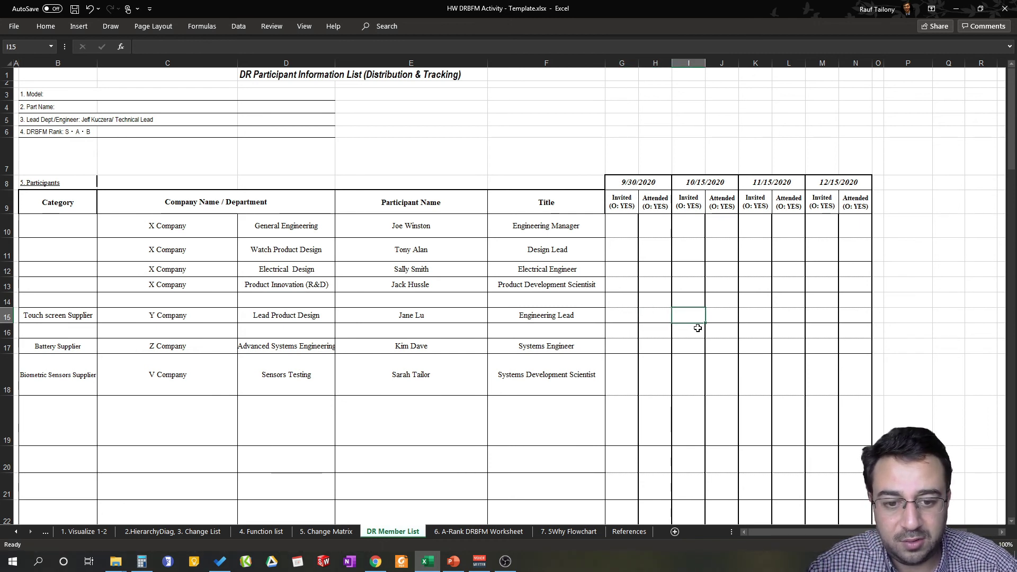
click(722, 316)
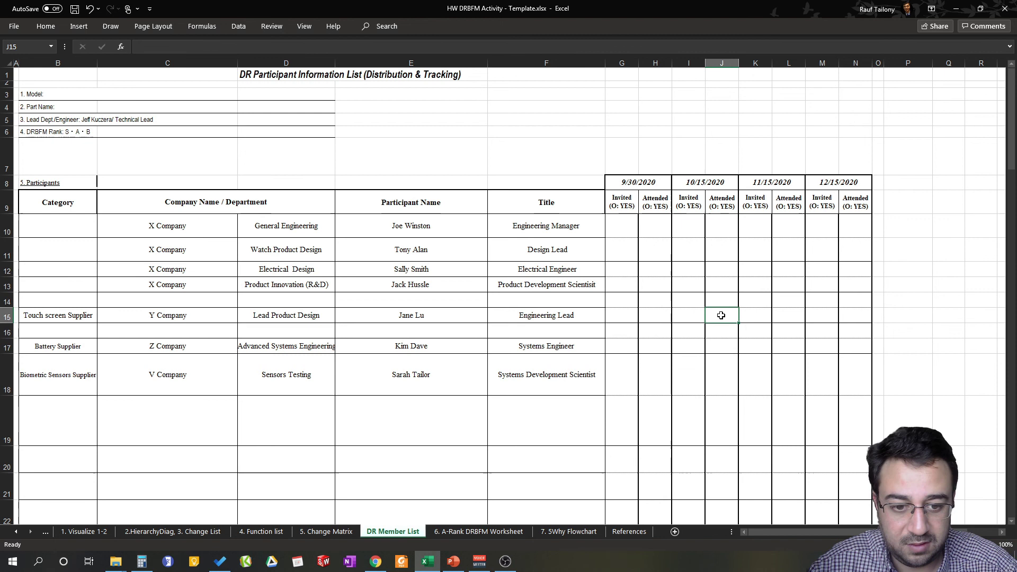
click(752, 317)
click(787, 318)
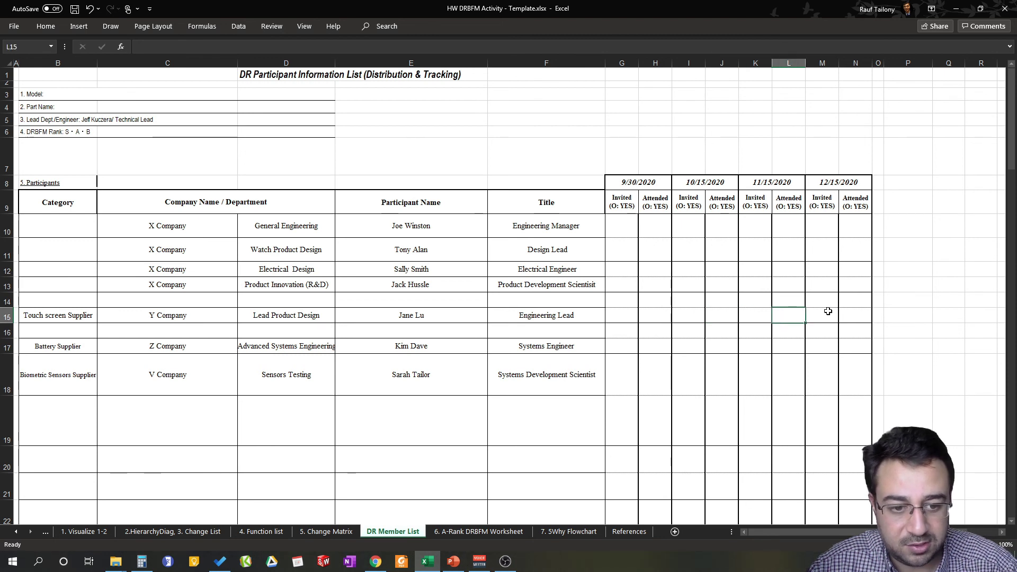
click(827, 313)
drag(587, 320, 84, 316)
drag(558, 345, 85, 347)
drag(572, 376, 84, 377)
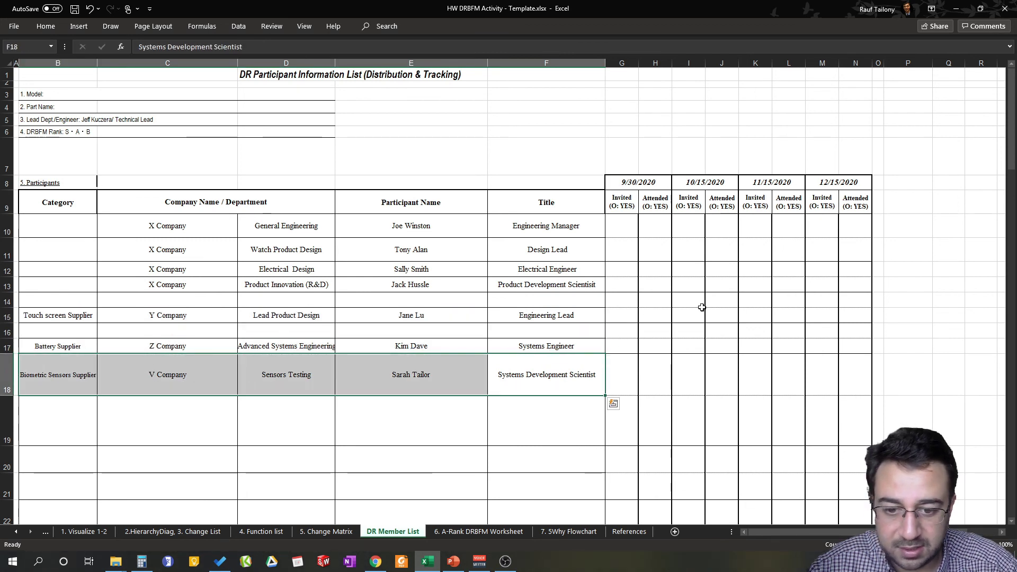
click(661, 328)
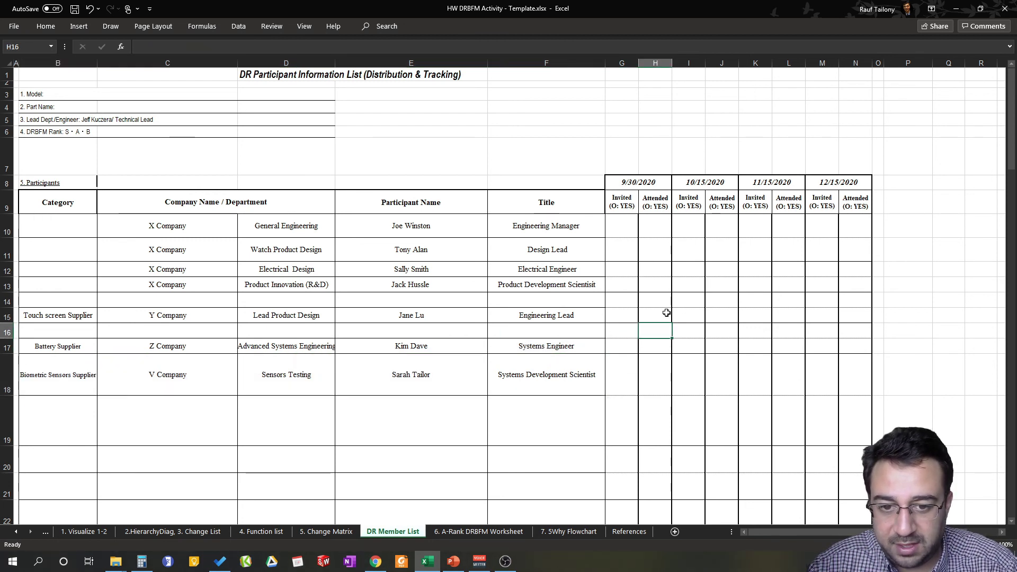
drag(618, 181, 655, 350)
Check the 5. Change Matrix markers and red square, then open the 6. A-Rank DRBFM Worksheet.
click(323, 533)
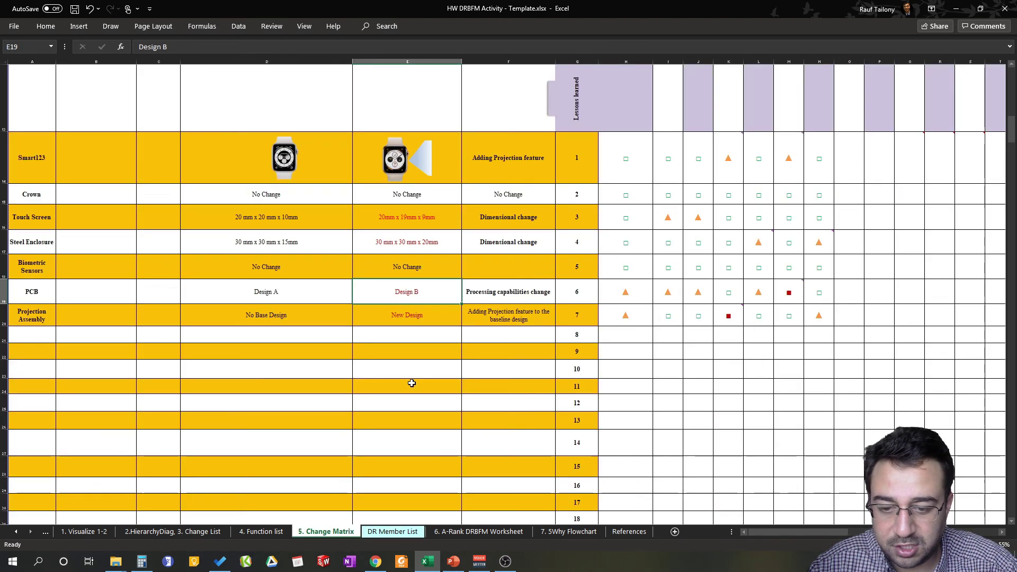
drag(634, 331, 698, 159)
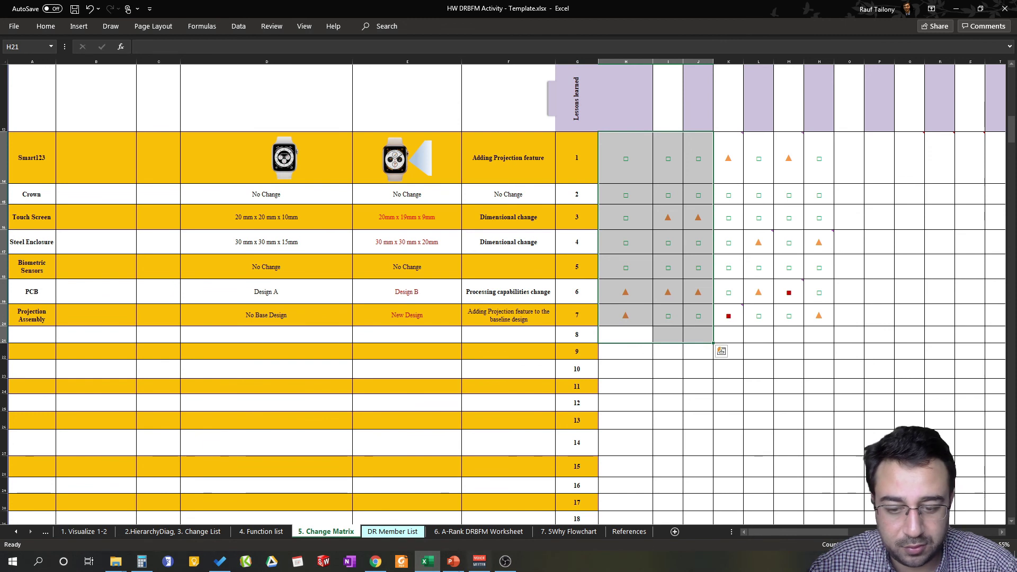
click(393, 531)
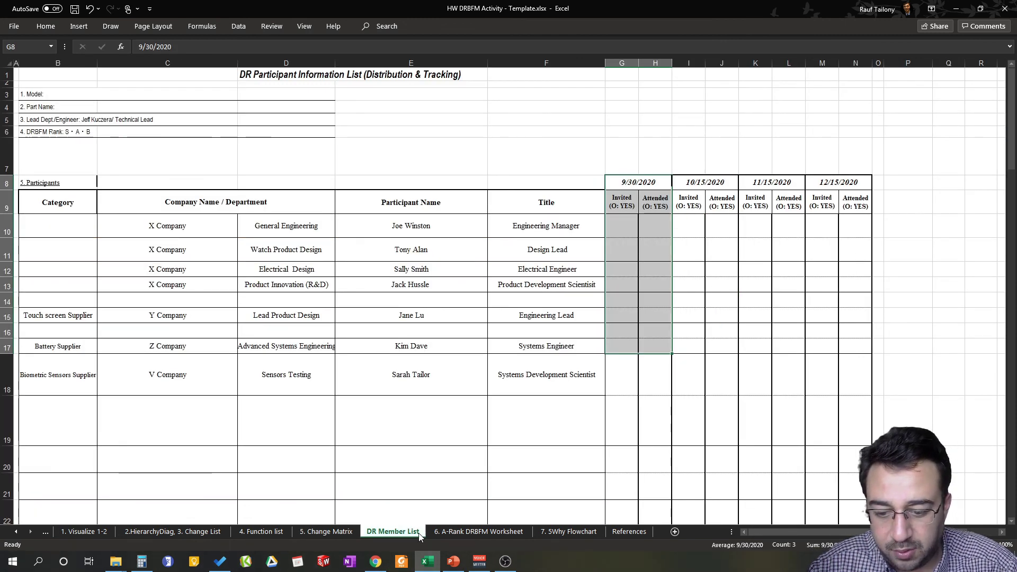
click(339, 532)
click(725, 318)
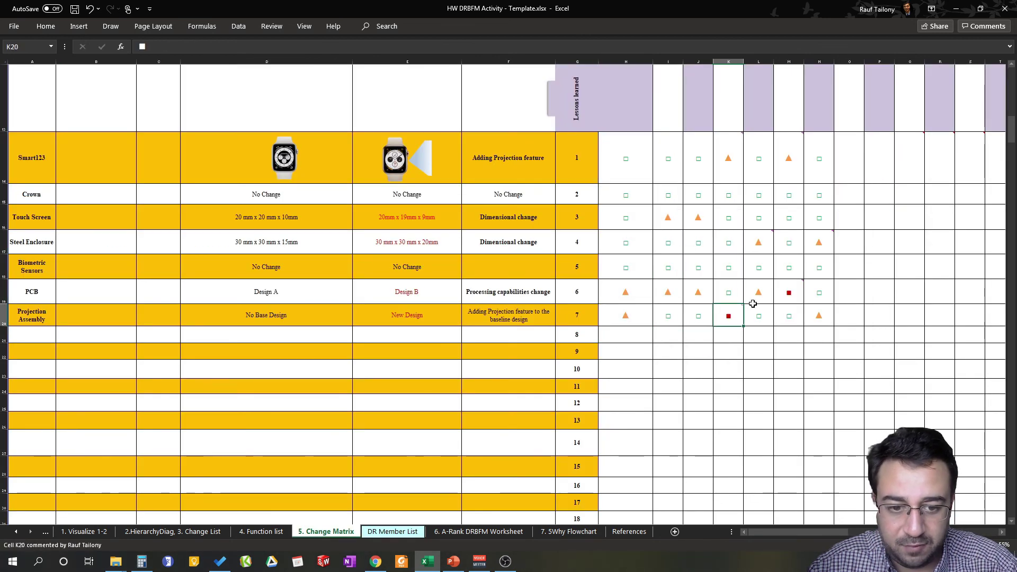
click(789, 291)
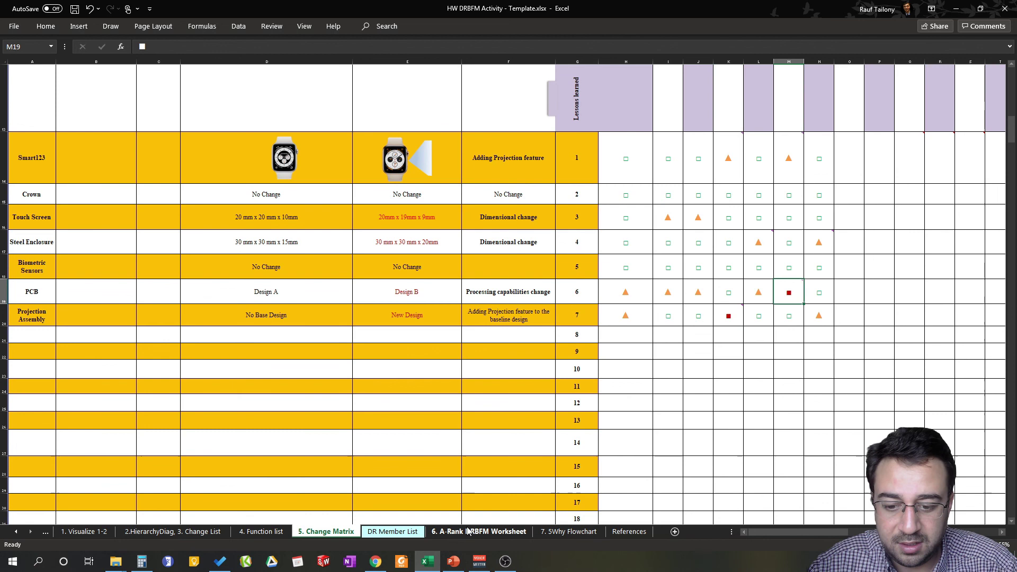
click(445, 535)
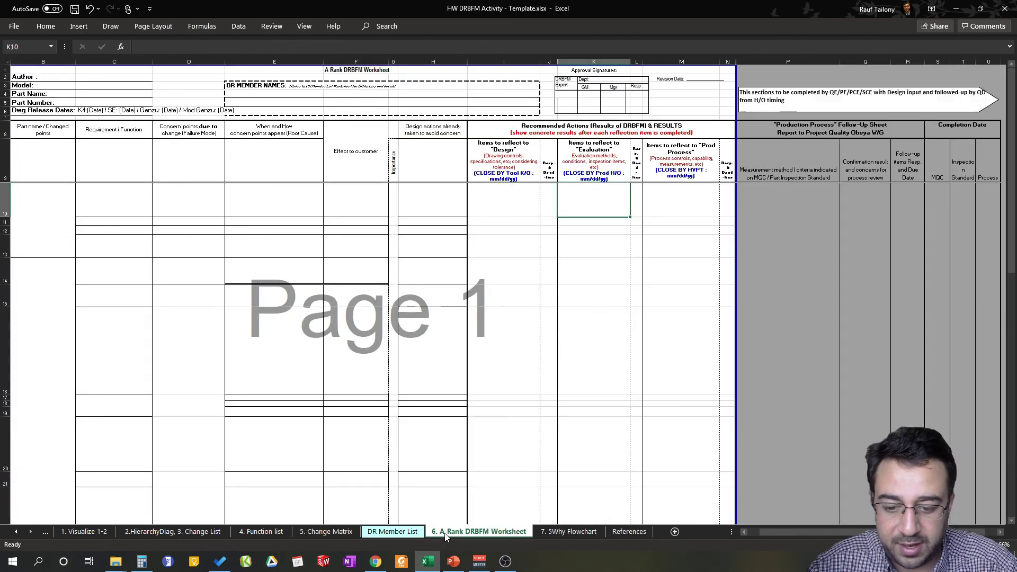